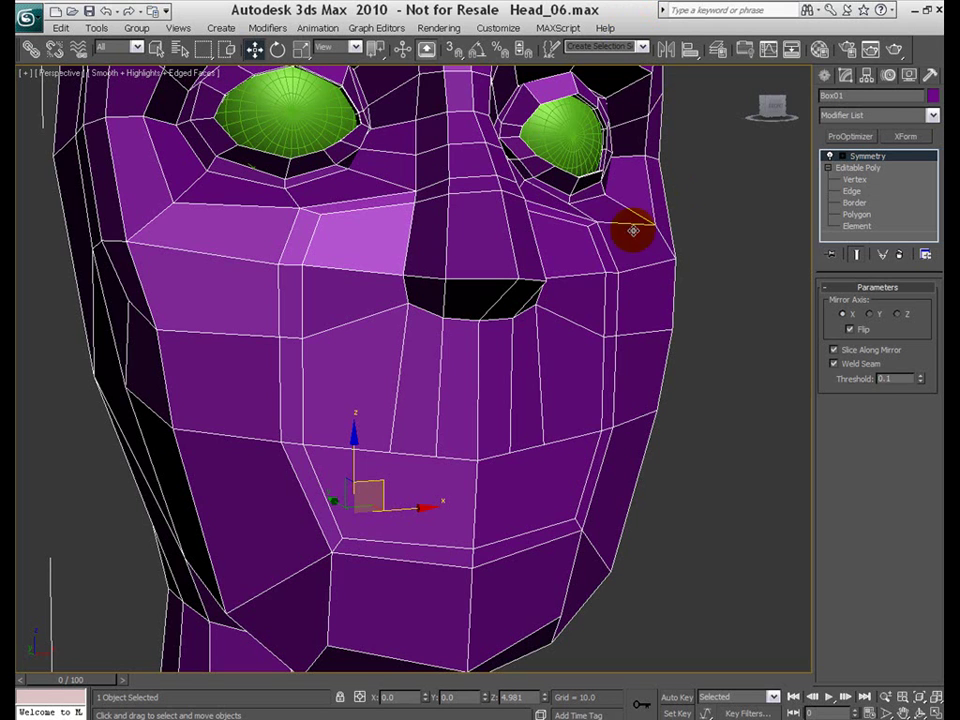
- View Topology_JoanofArc.gif in Picasa, then switch to the Topology_SeconeReality.jpg reference
mouse_move(630, 227)
mouse_down()
mouse_move(613, 280)
mouse_move(583, 315)
mouse_move(490, 321)
mouse_move(498, 410)
mouse_up()
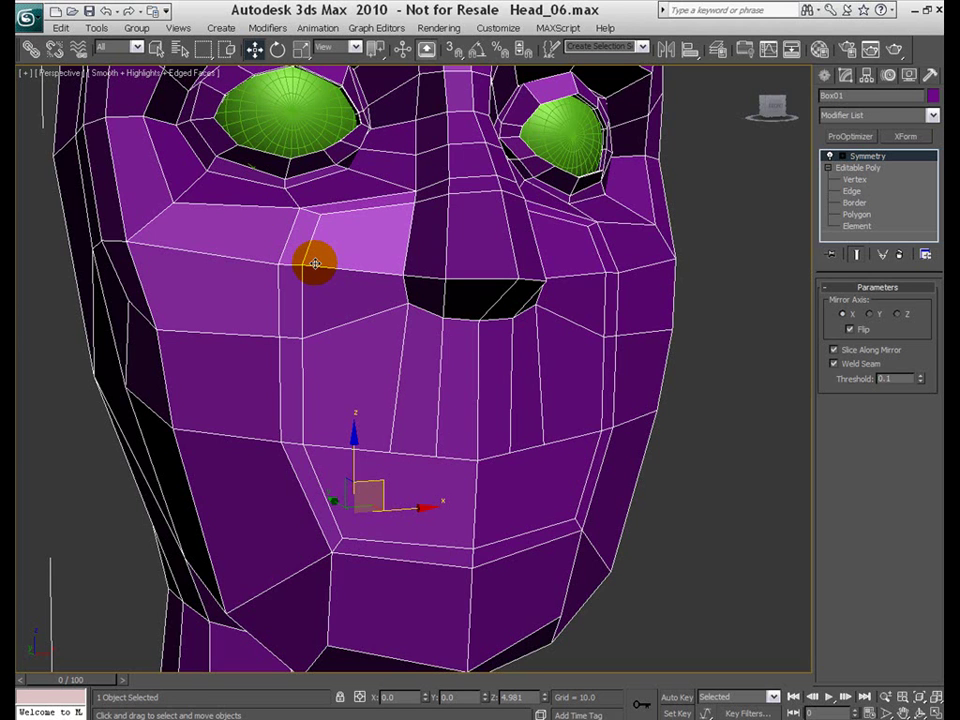
drag(314, 263, 349, 317)
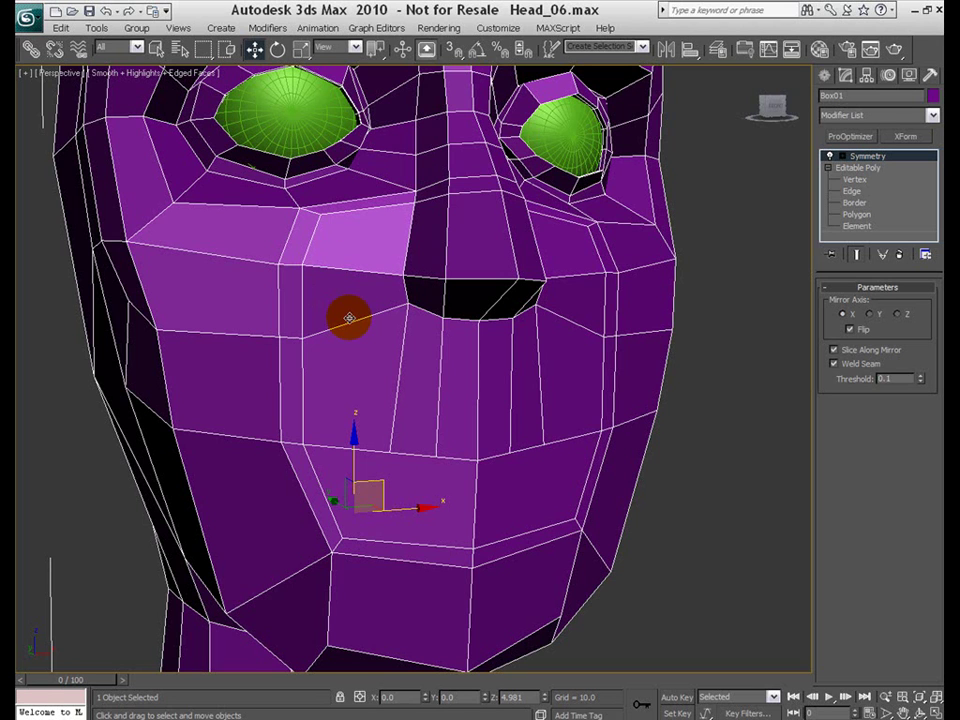
drag(349, 317, 393, 383)
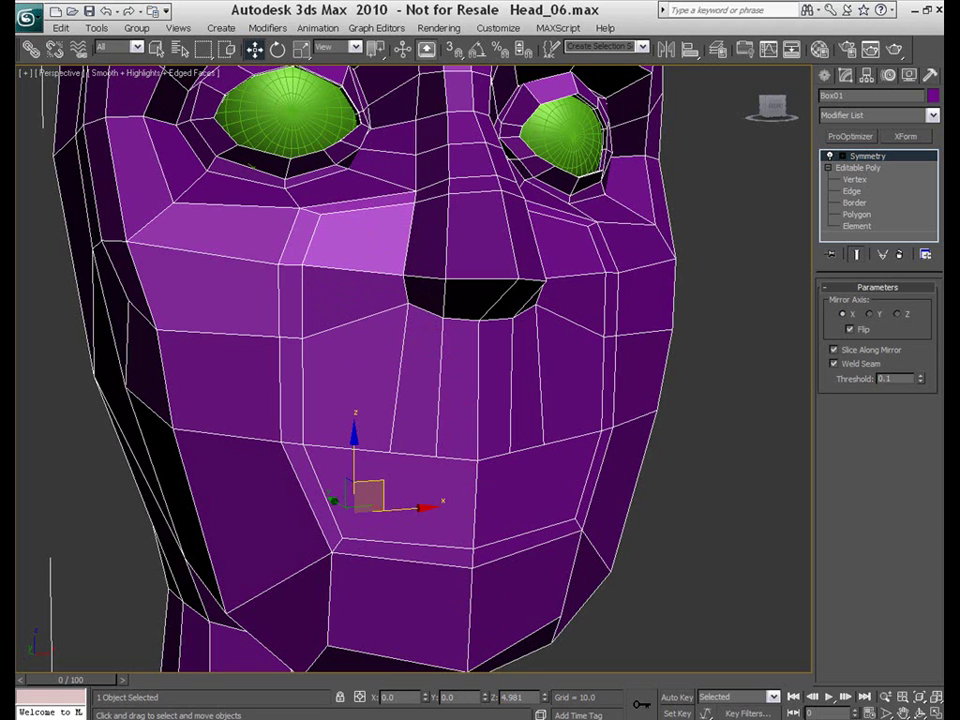
click(495, 719)
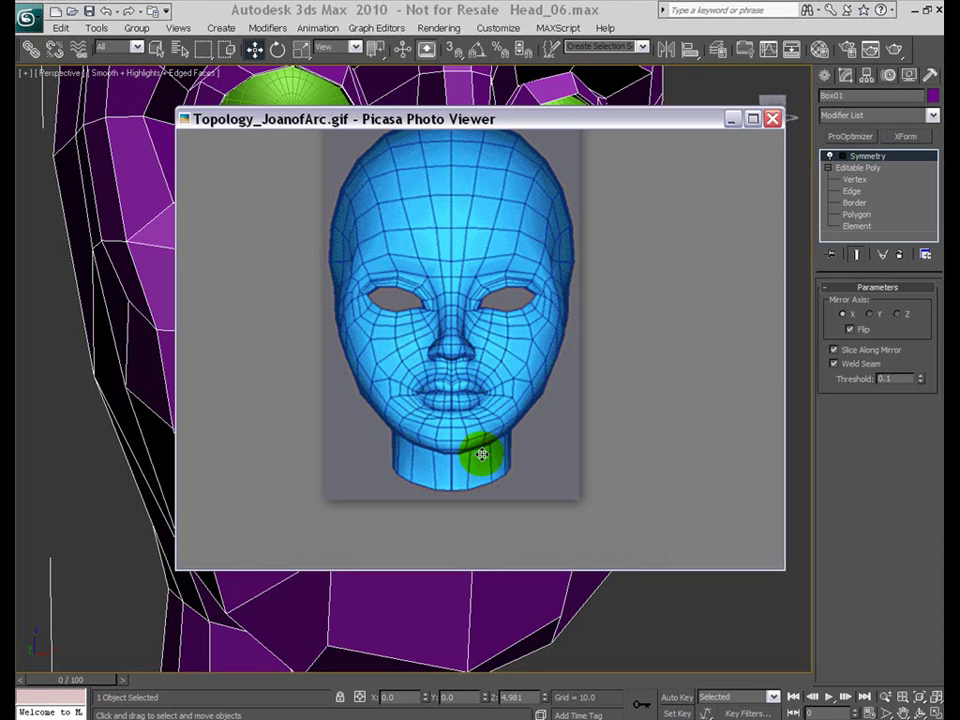
mouse_move(493, 514)
click(495, 547)
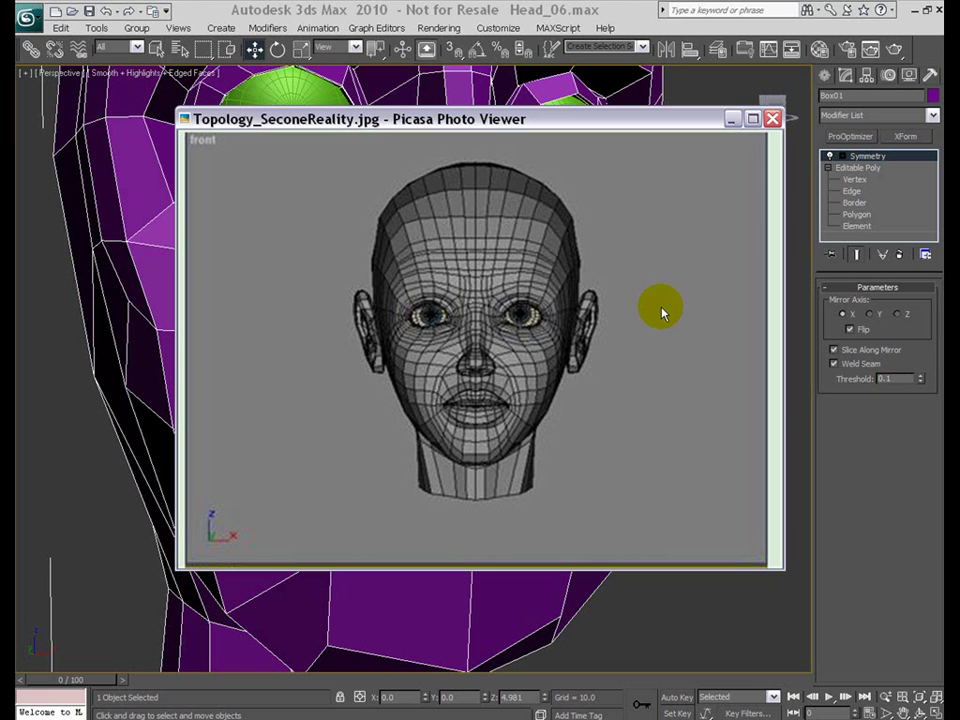
- Minimize the Picasa reference viewer to return to 3ds Max
click(732, 121)
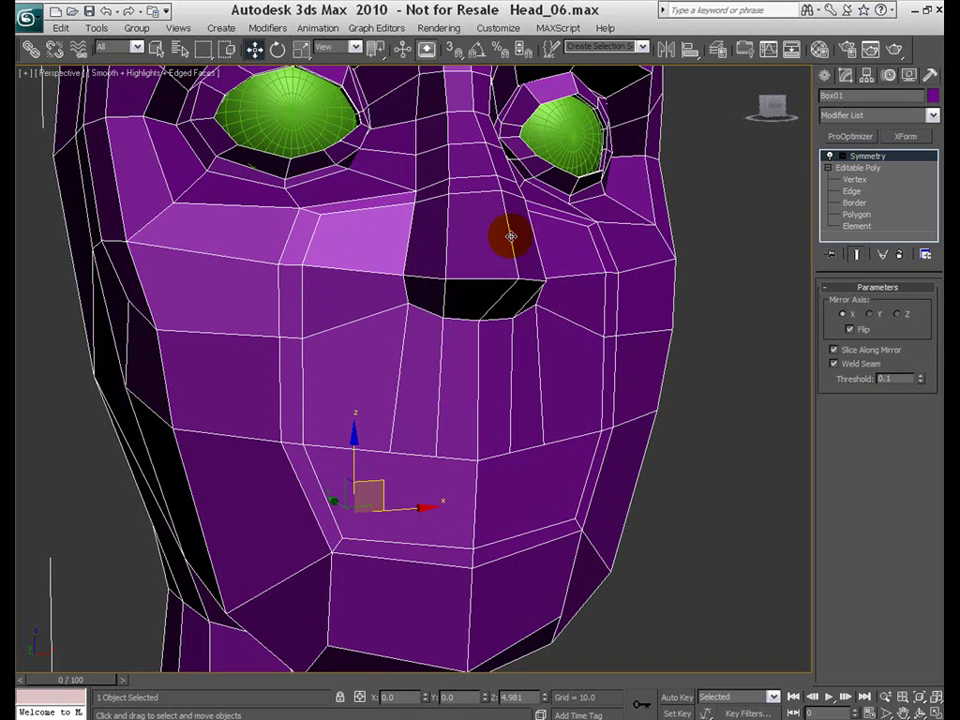
- Enter Vertex level with Show End Result on, and move brow and cheek vertices
click(850, 181)
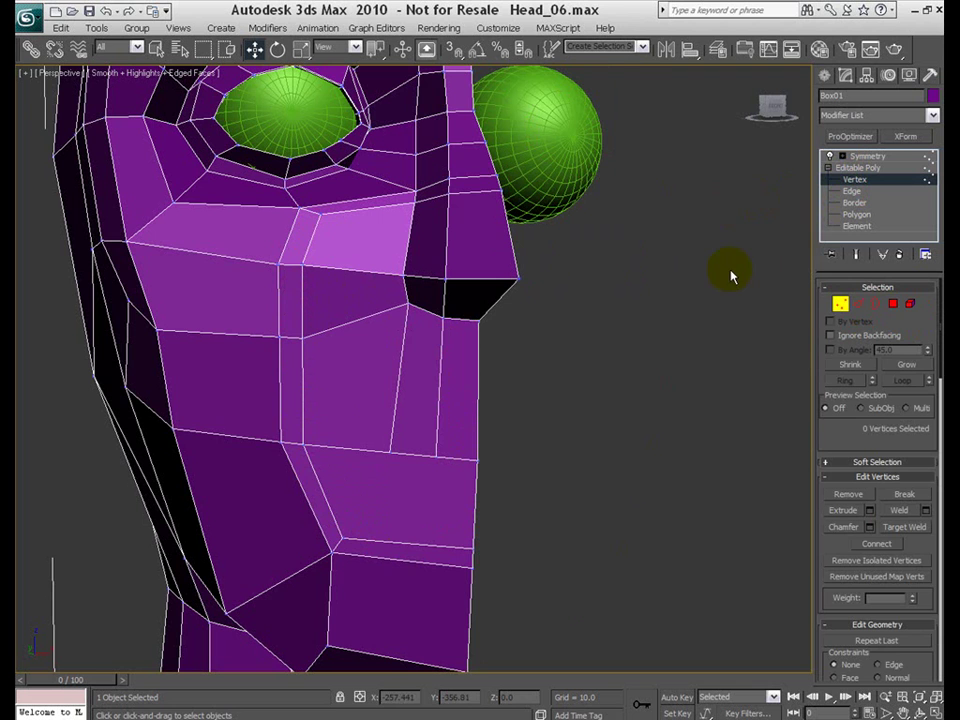
click(855, 256)
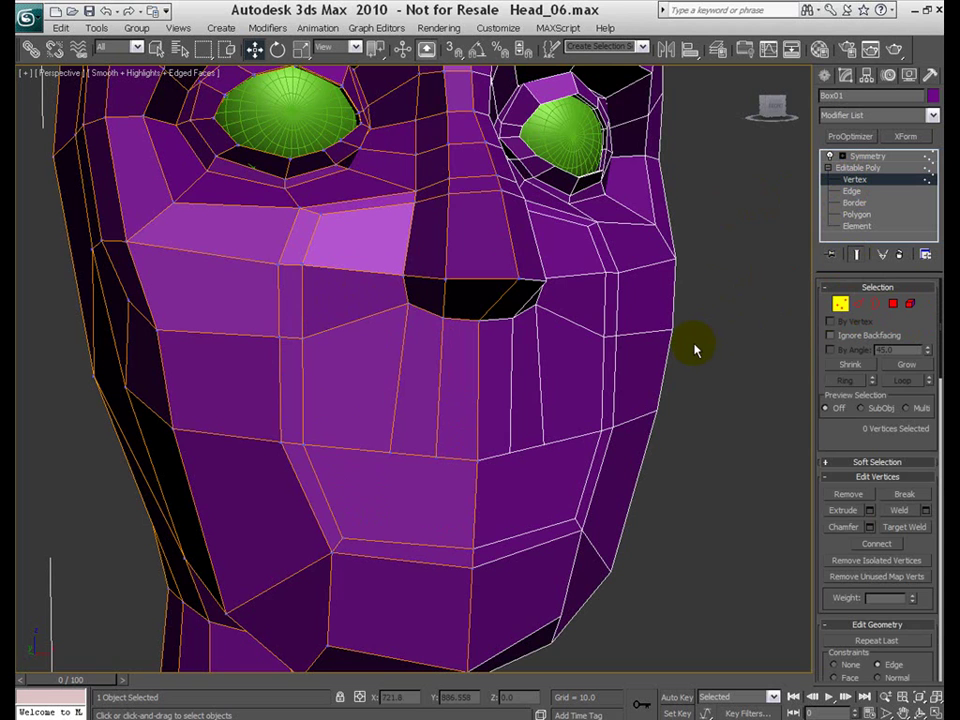
click(318, 213)
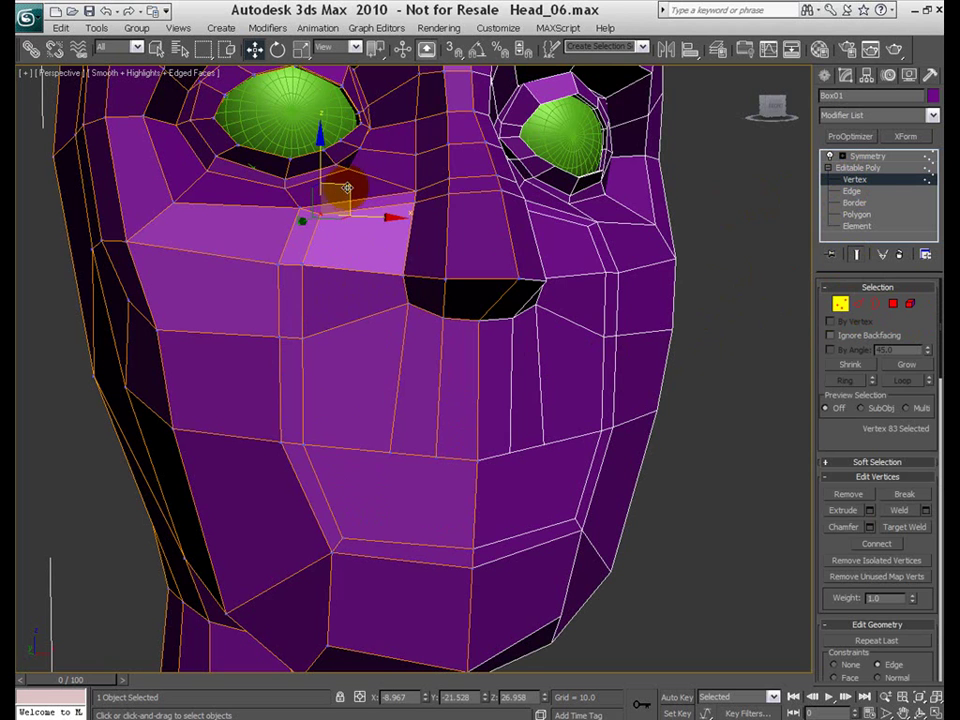
drag(343, 214, 403, 253)
click(286, 267)
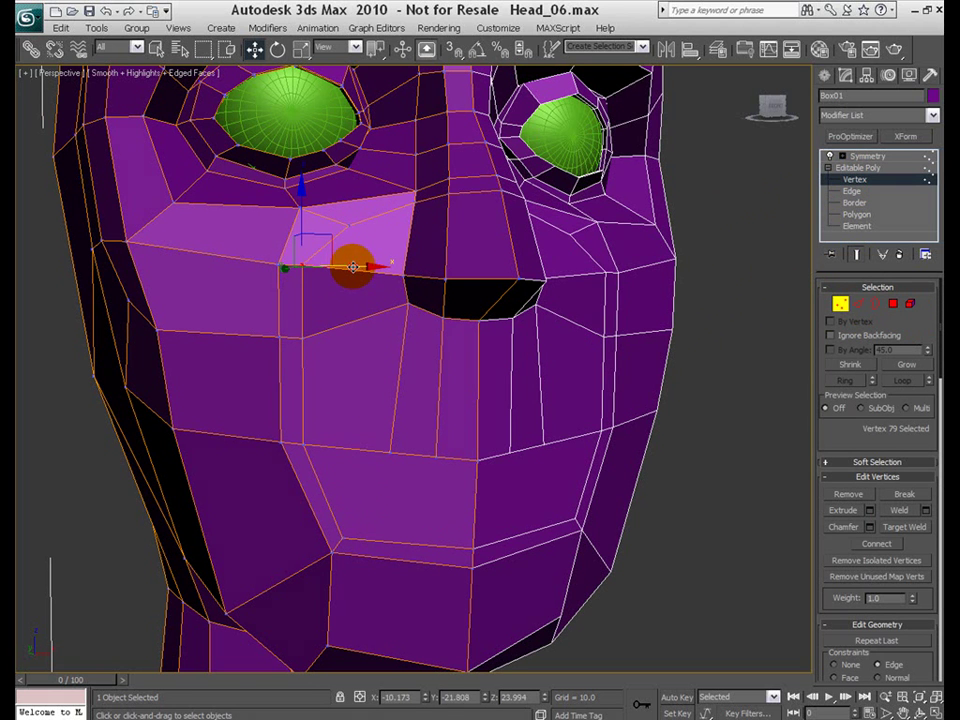
click(270, 337)
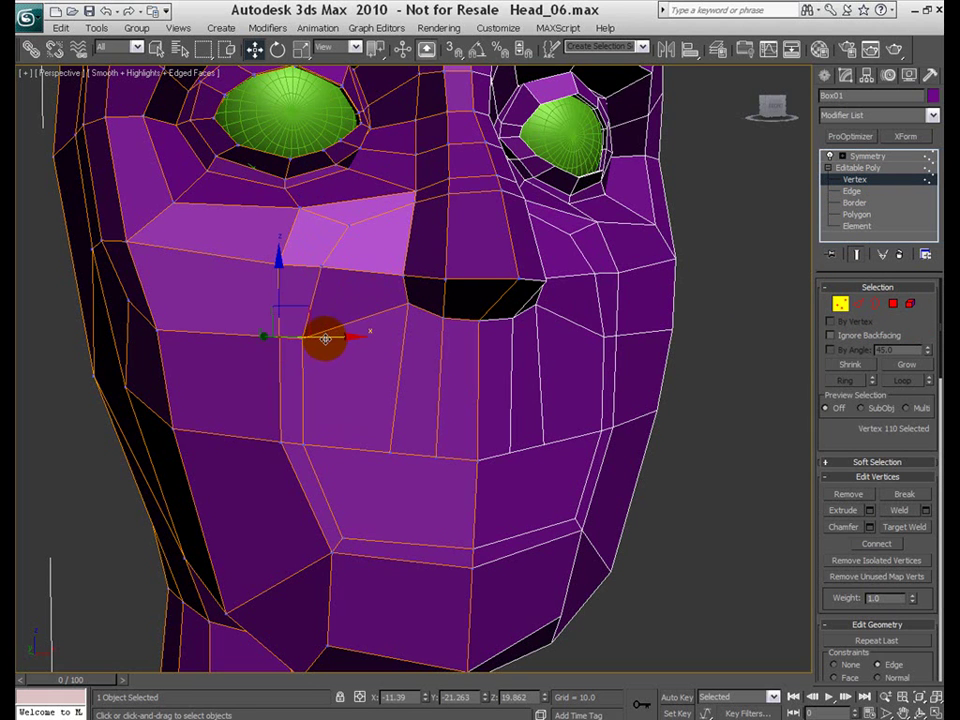
drag(325, 339, 240, 265)
click(276, 267)
click(281, 441)
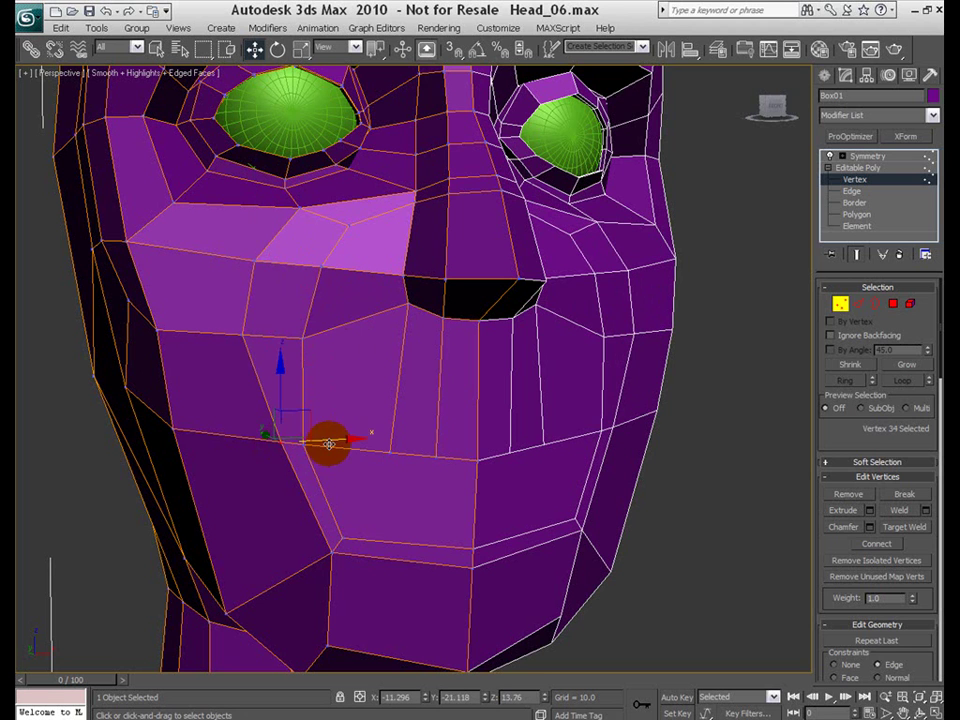
drag(326, 443, 290, 444)
- Reposition vertices below the mouth corner, at the nose bridge and on the lower cheek
click(330, 549)
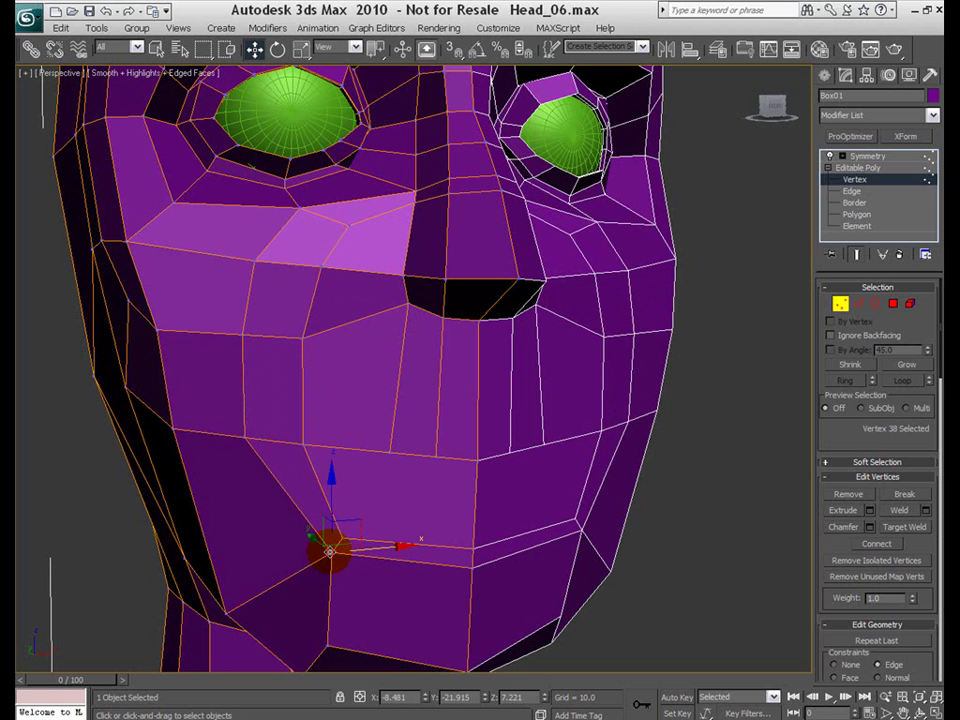
drag(358, 518, 472, 530)
click(479, 556)
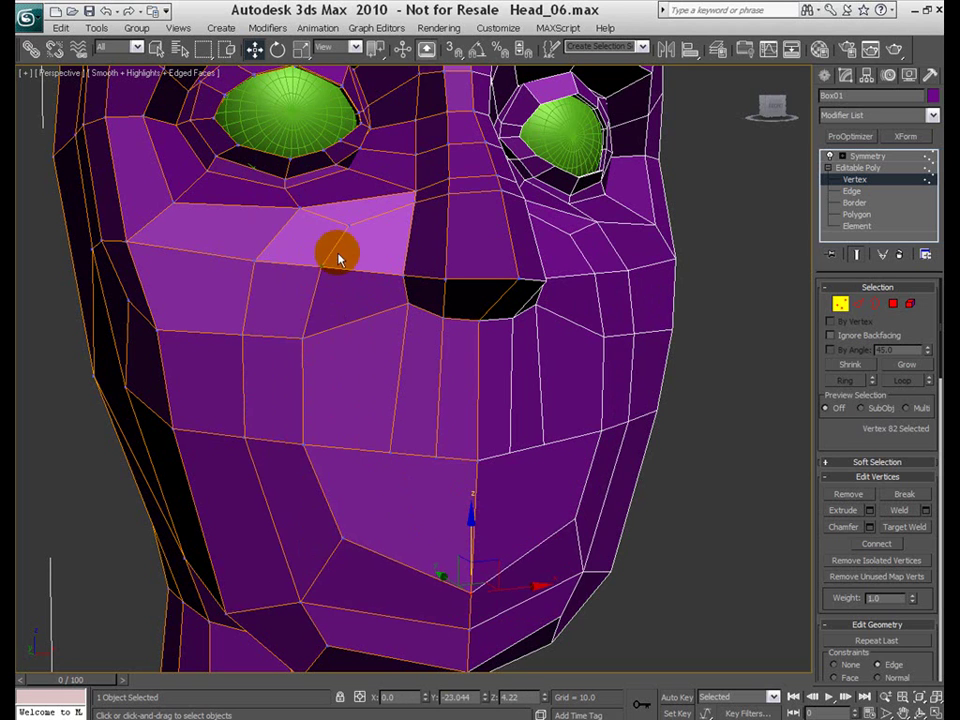
click(375, 197)
drag(375, 197, 383, 251)
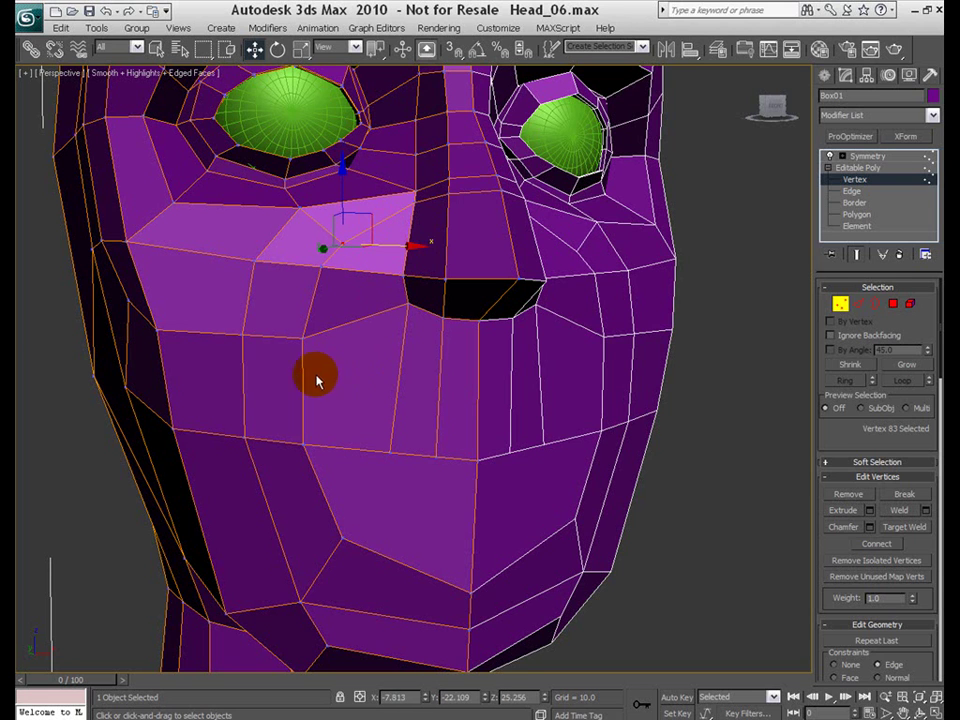
click(301, 337)
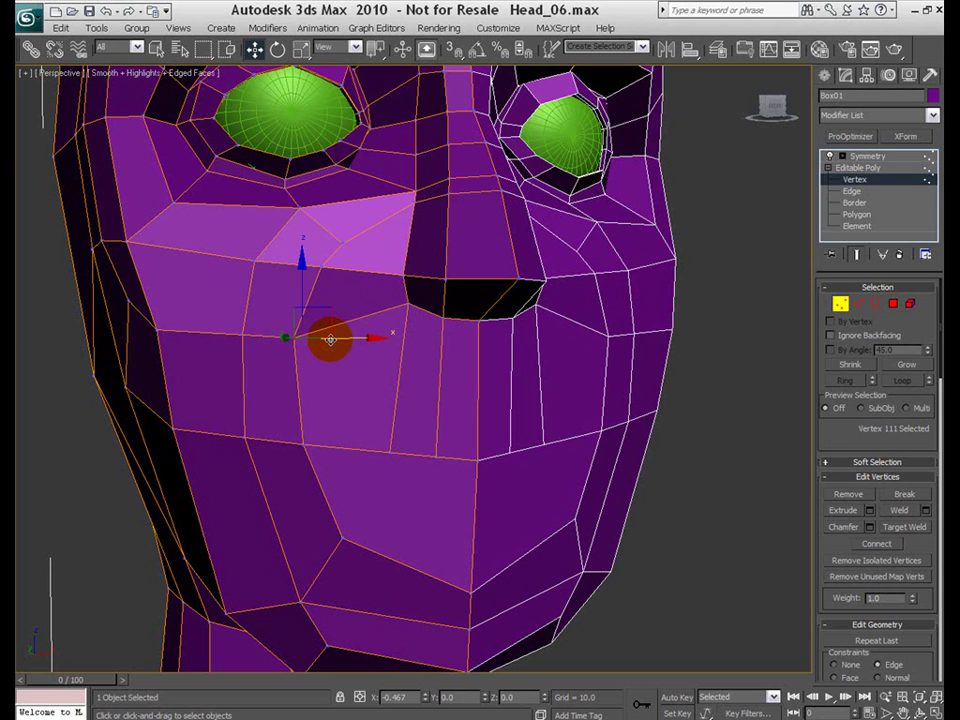
click(305, 443)
drag(305, 443, 358, 526)
click(338, 537)
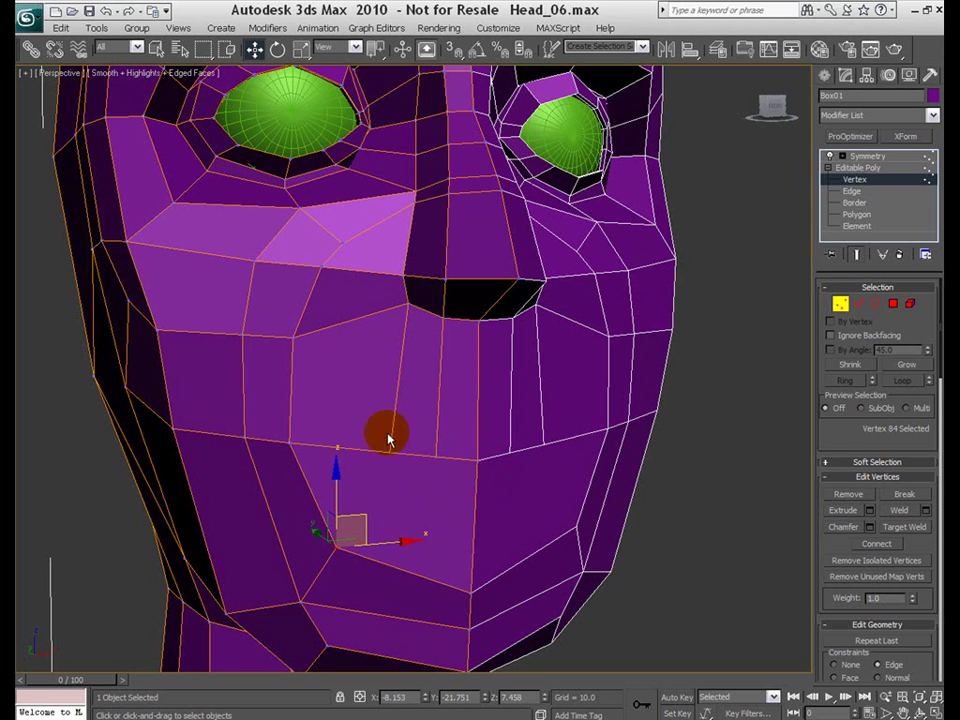
- Insert a vertex on an edge near the mouth and connect it to a neighbouring vertex
click(425, 487)
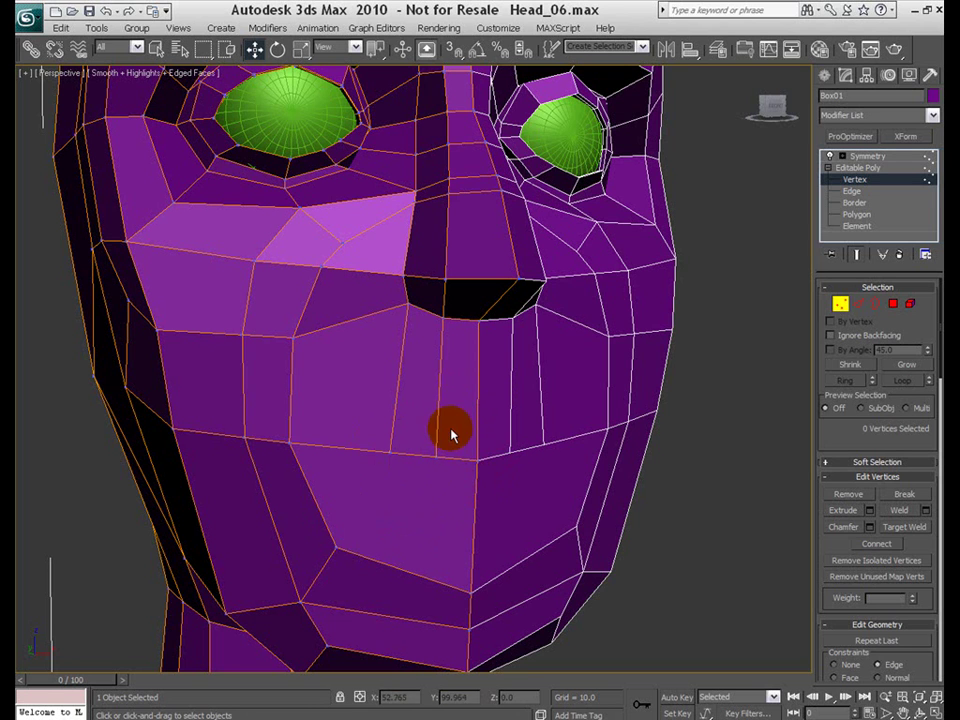
click(858, 305)
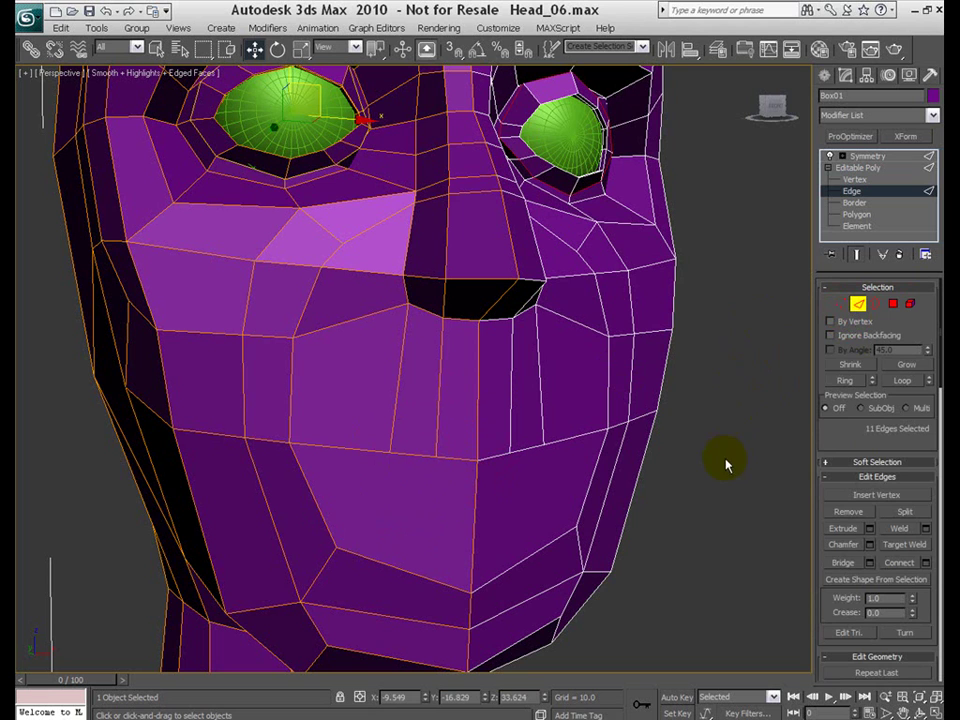
click(845, 495)
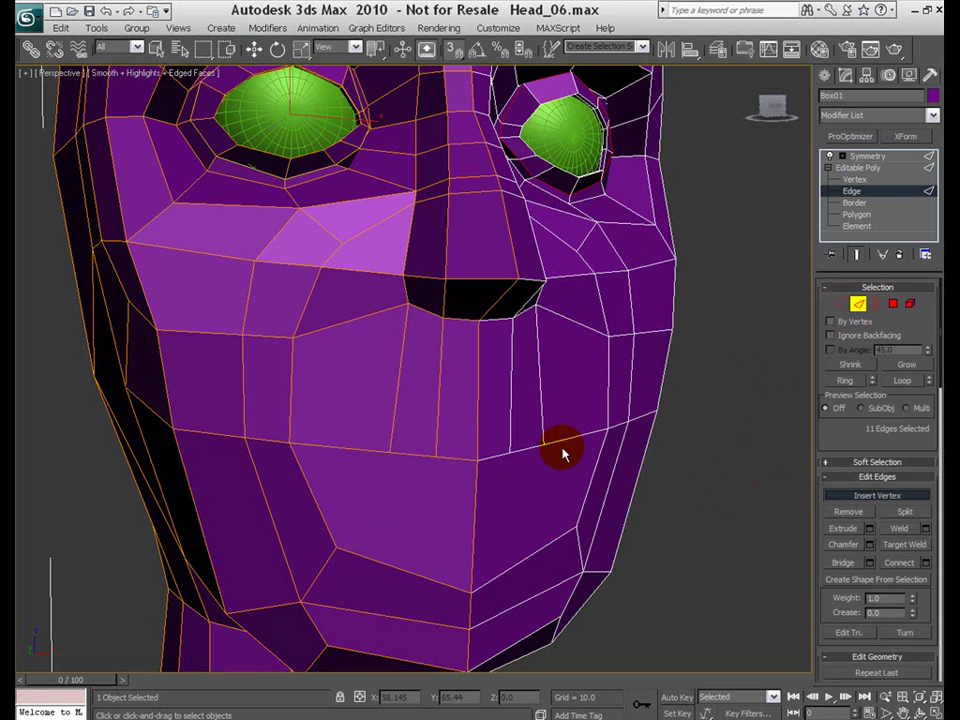
right_click(529, 514)
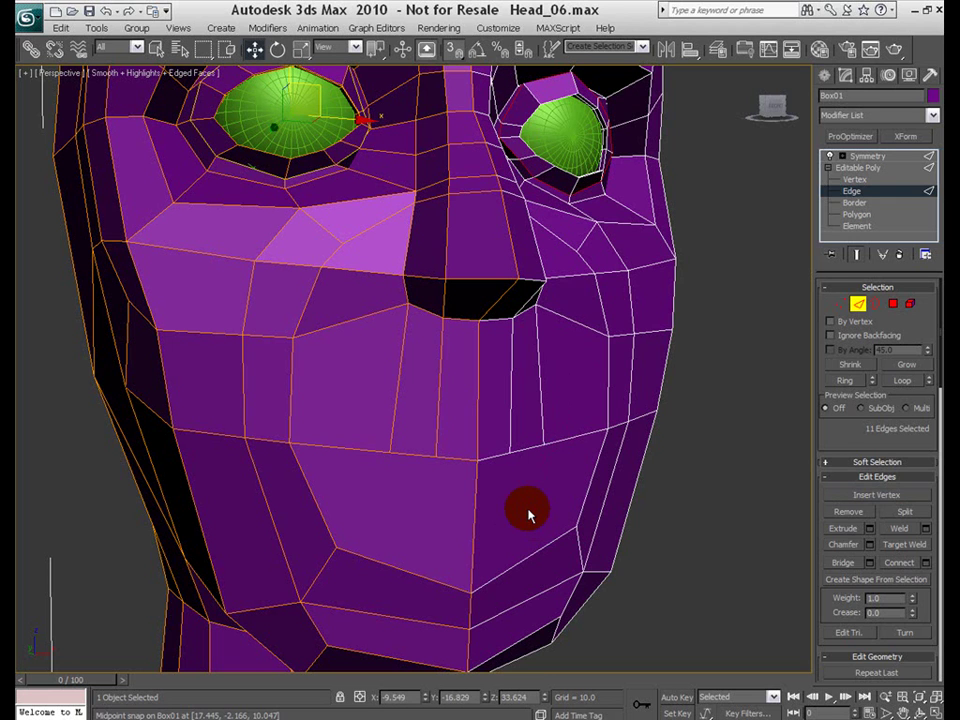
key(1)
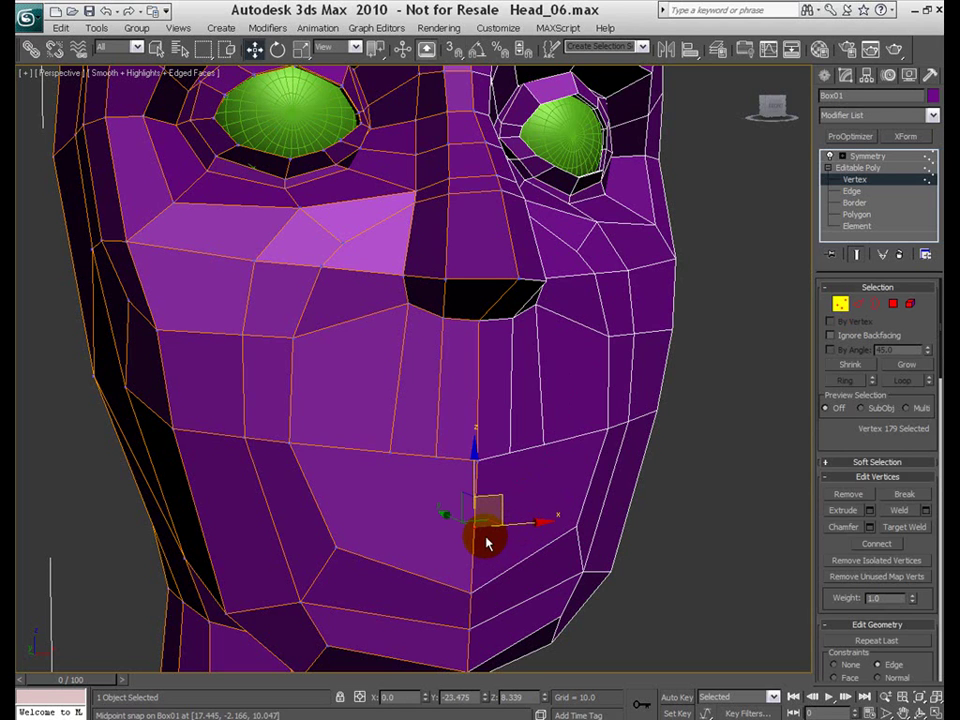
ctrl+click(389, 452)
right_click(394, 497)
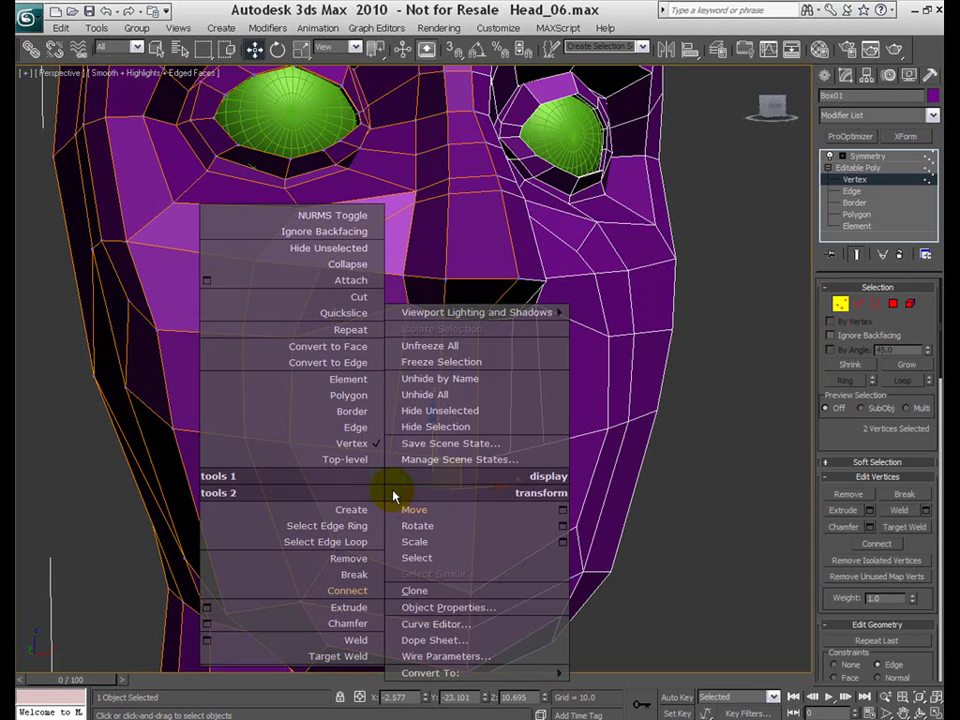
click(360, 591)
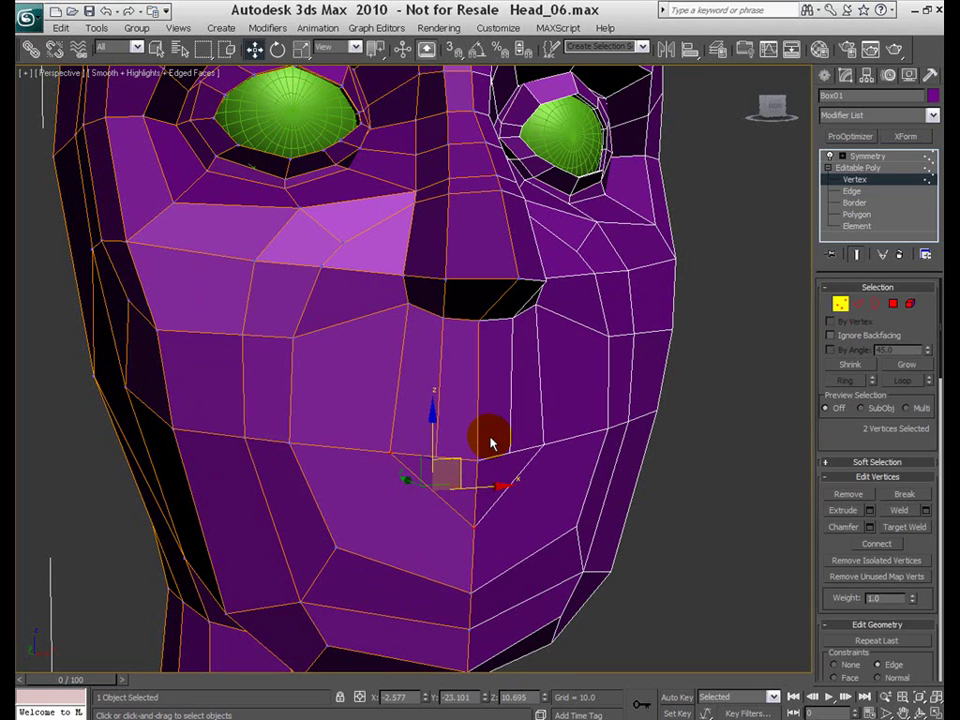
- Connect the two vertical edges below the nose with a new edge
key(2)
click(448, 422)
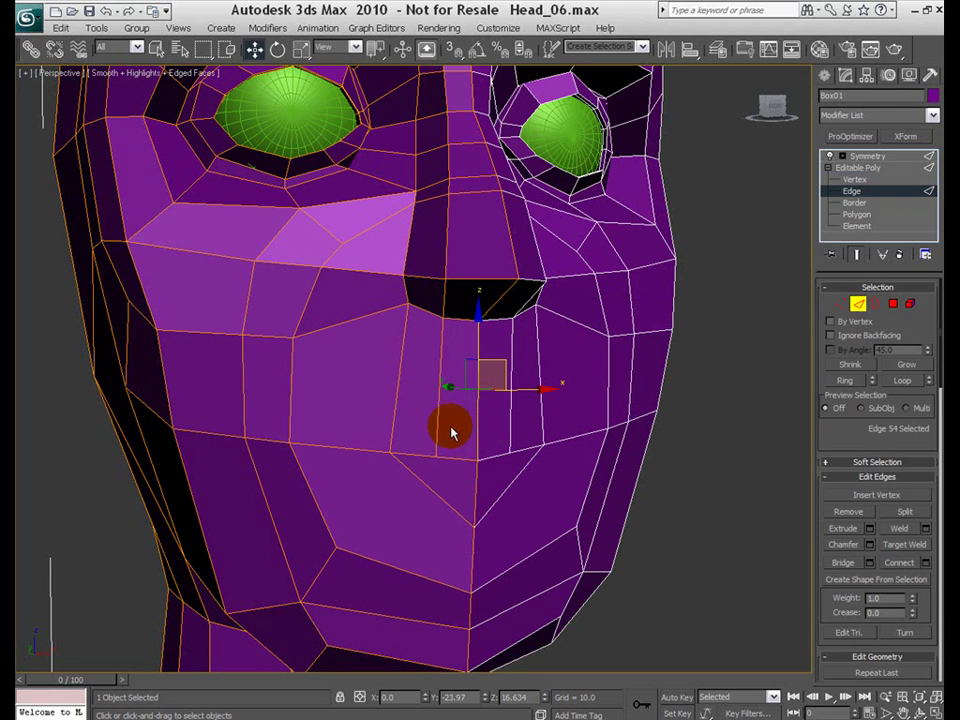
right_click(457, 436)
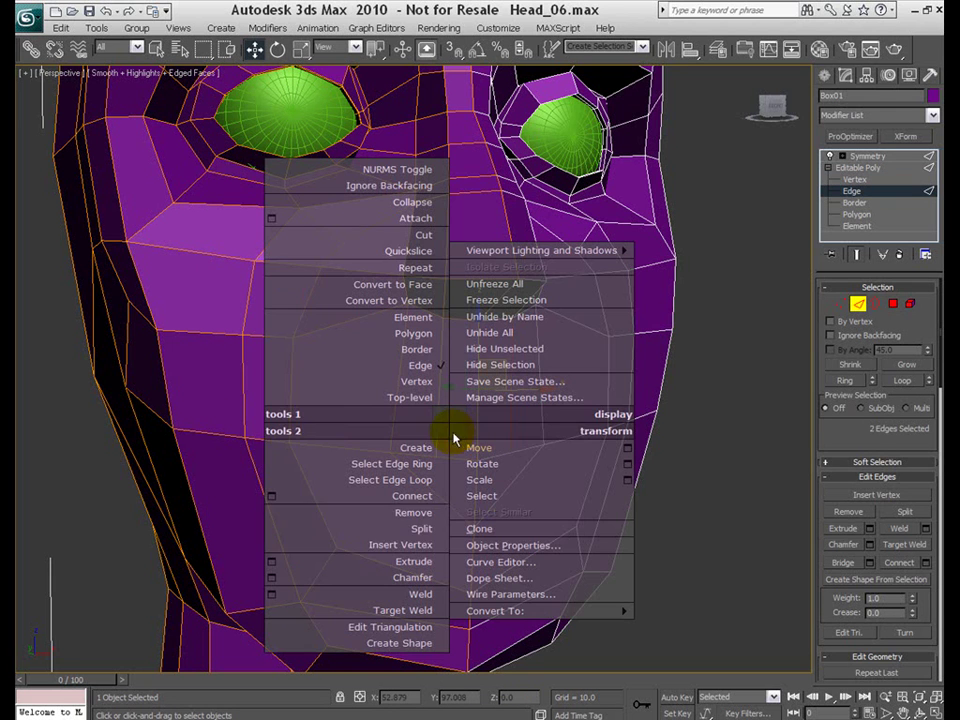
click(425, 503)
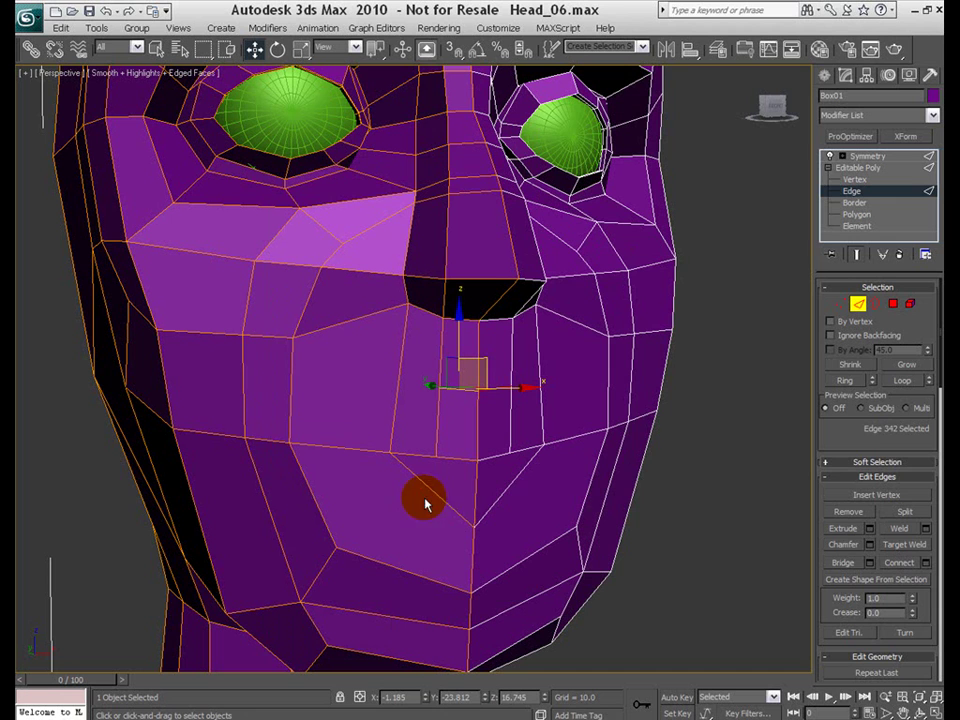
click(555, 482)
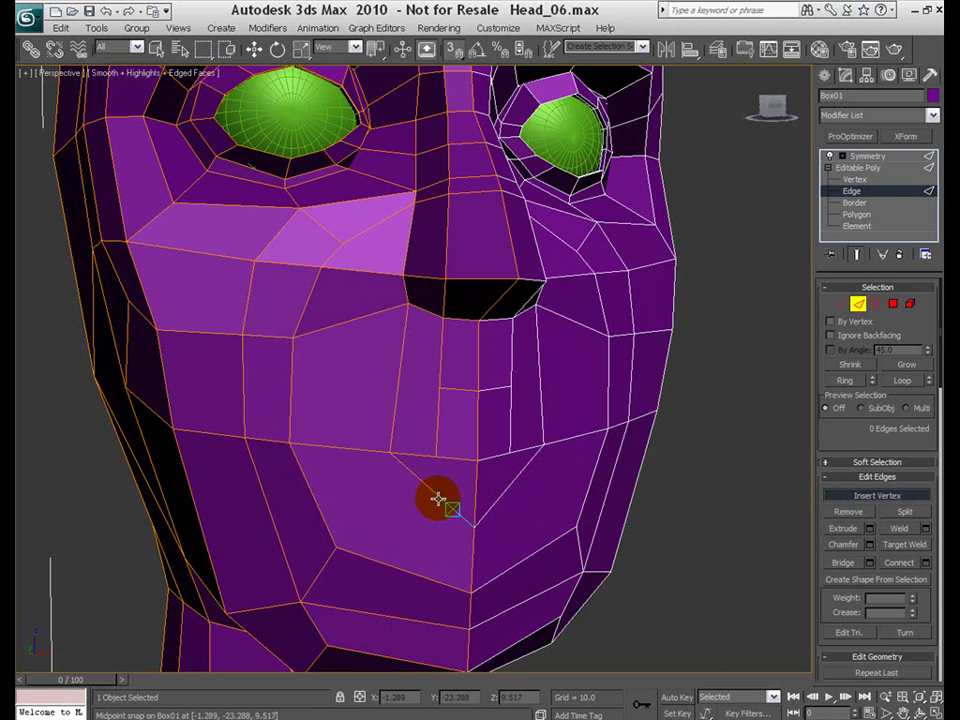
- Join two more vertex pairs below the nose with new edges
right_click(536, 500)
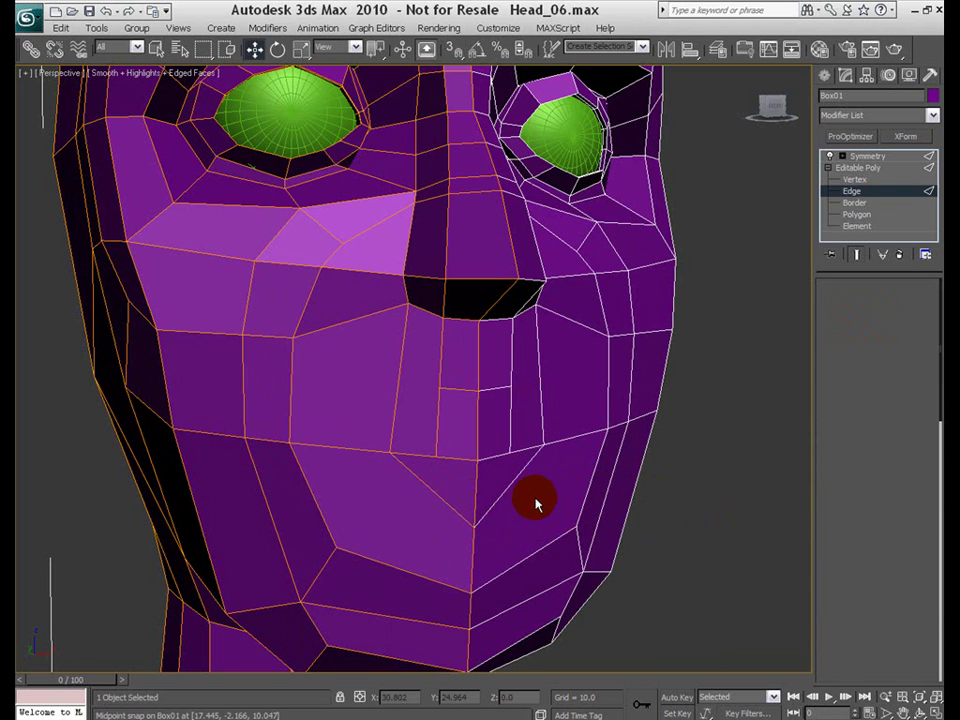
key(1)
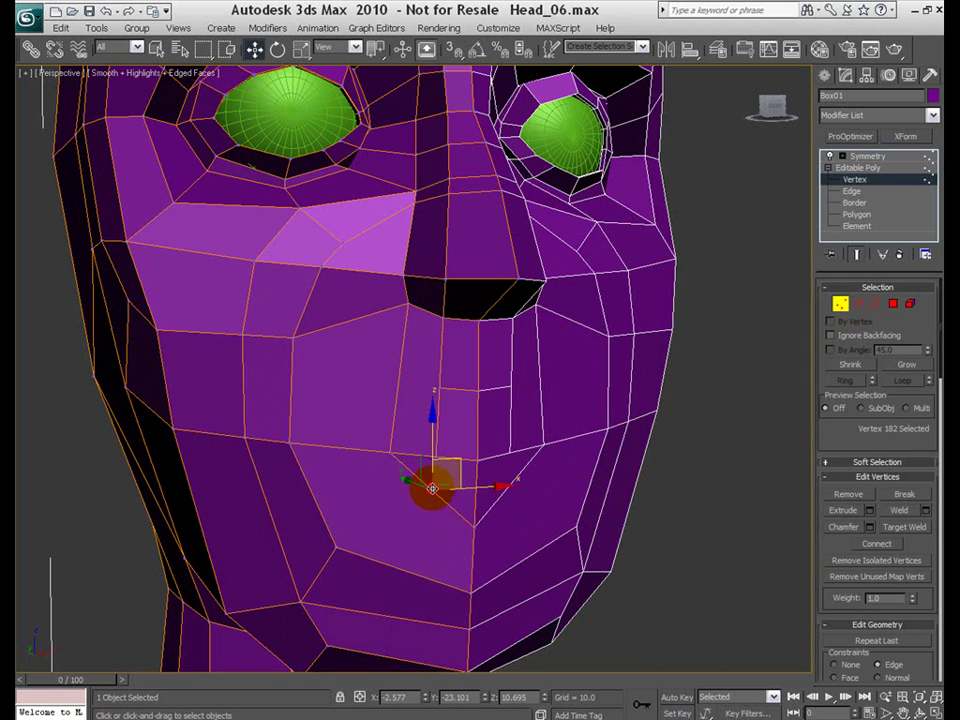
ctrl+click(336, 545)
right_click(390, 536)
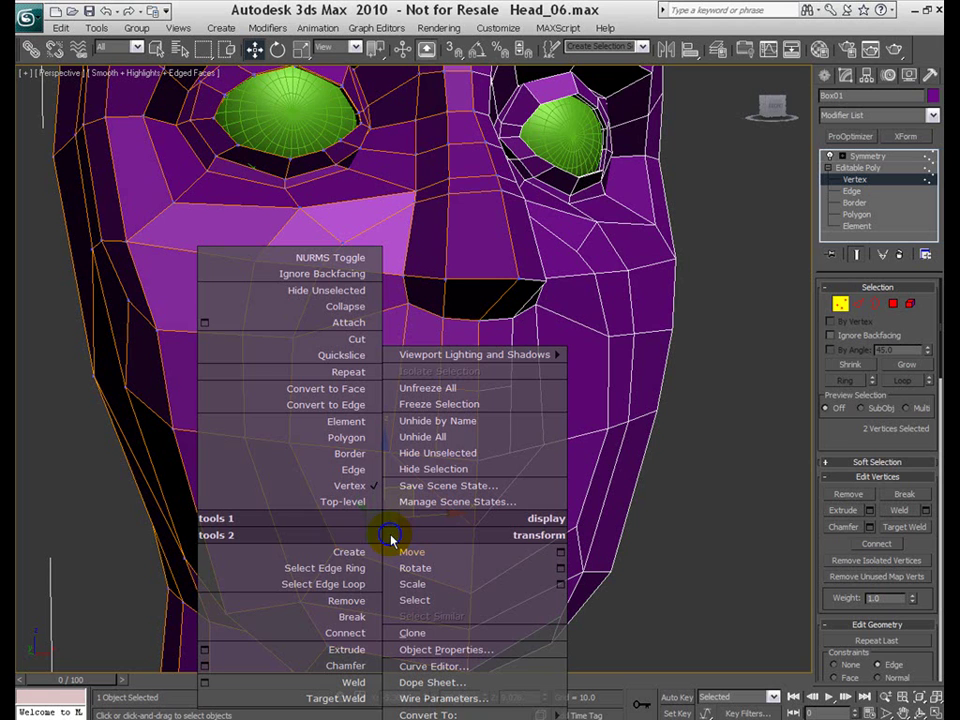
click(369, 632)
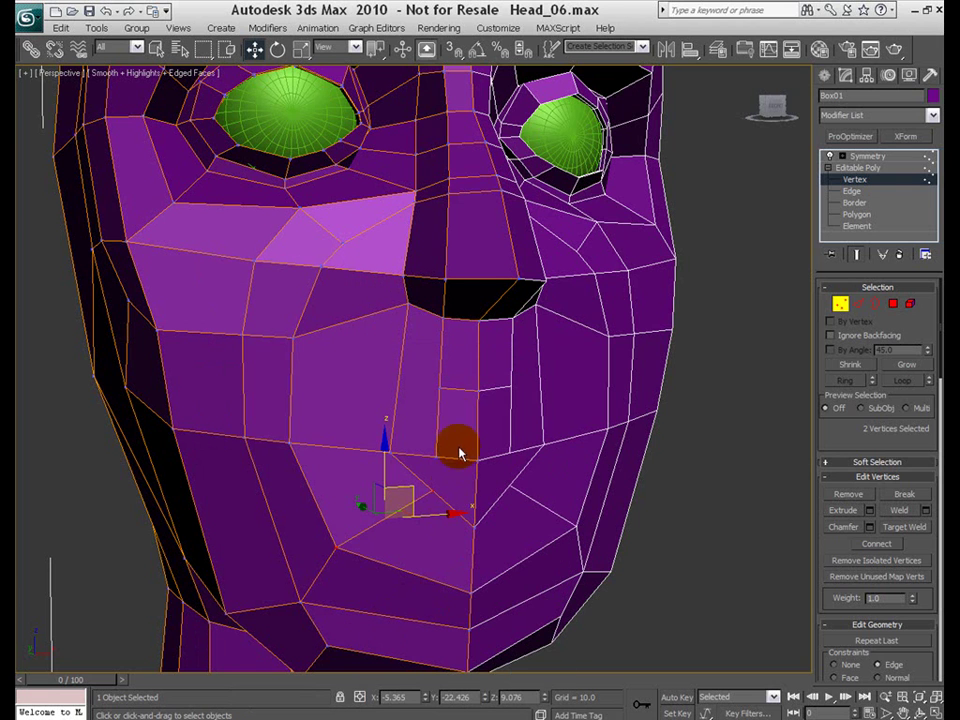
click(440, 390)
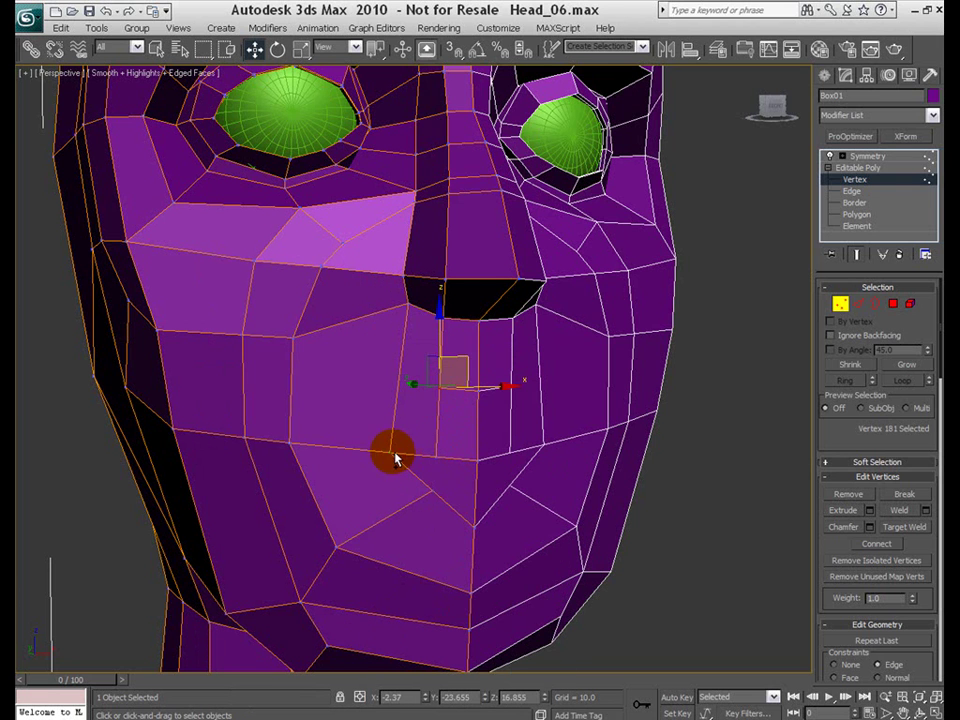
ctrl+click(389, 452)
right_click(480, 453)
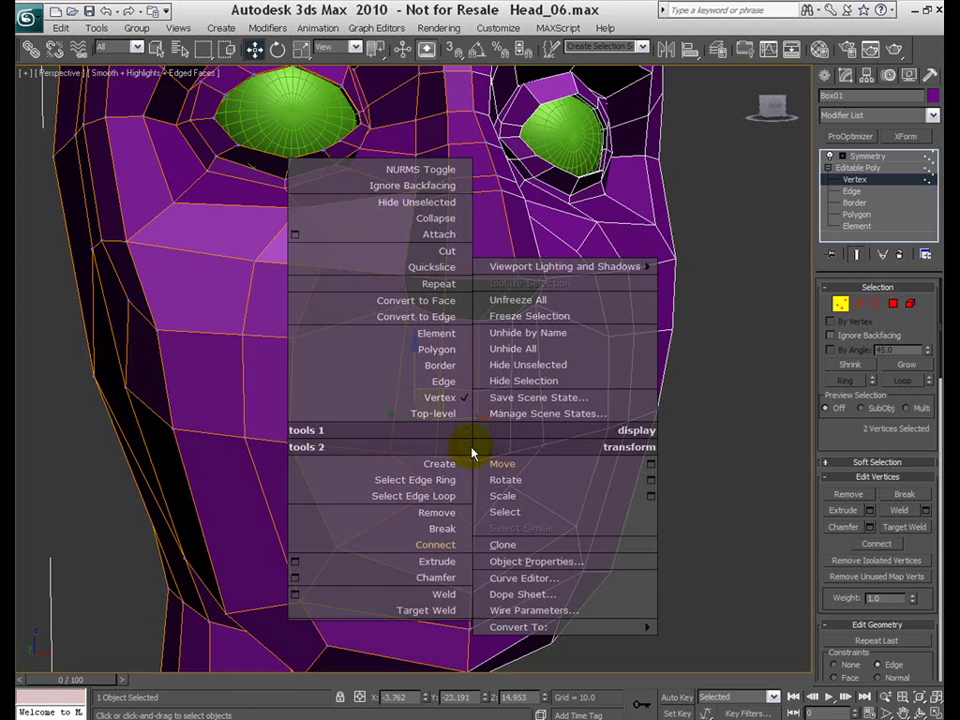
click(452, 545)
- Slide the lip vertices toward the corner and lower the centre-line vertex below the nose
scroll(485, 505, up, 6)
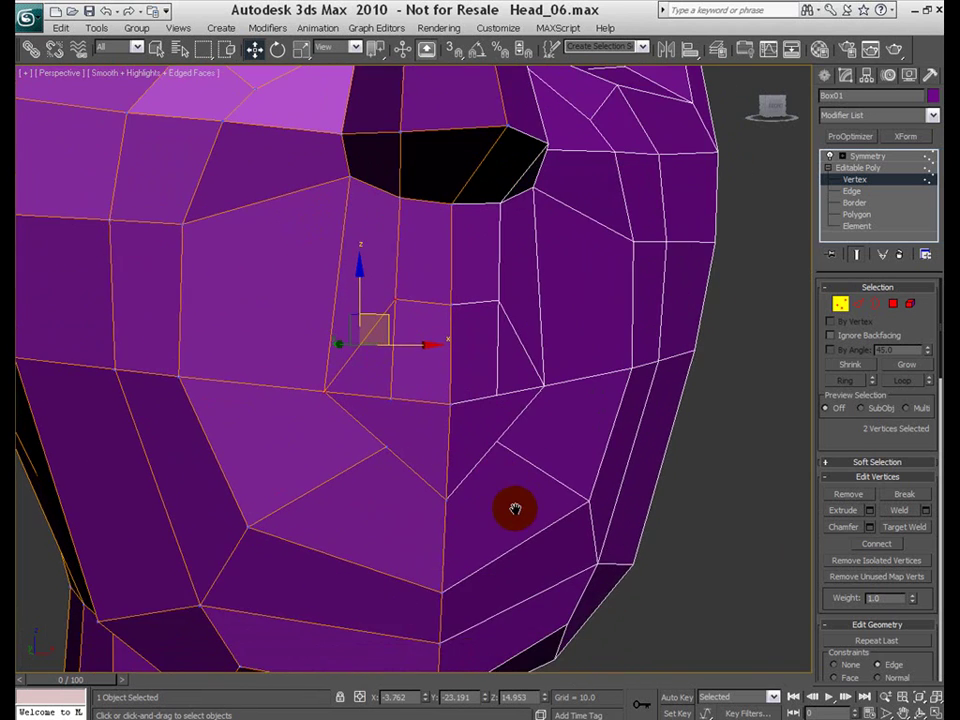
middle_drag(514, 506, 516, 511)
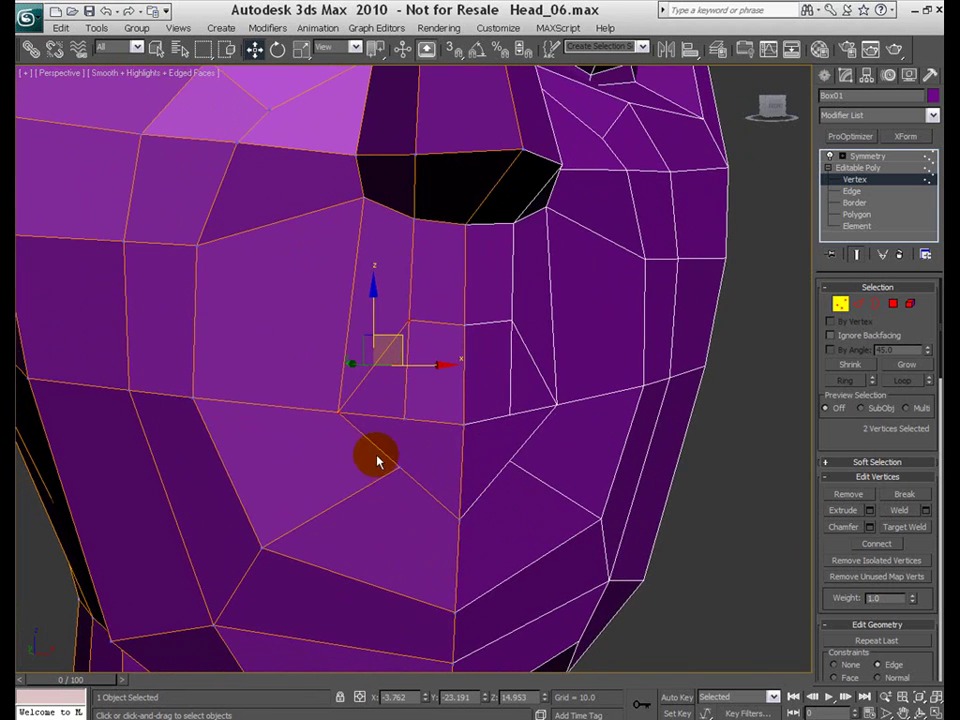
click(341, 430)
click(338, 411)
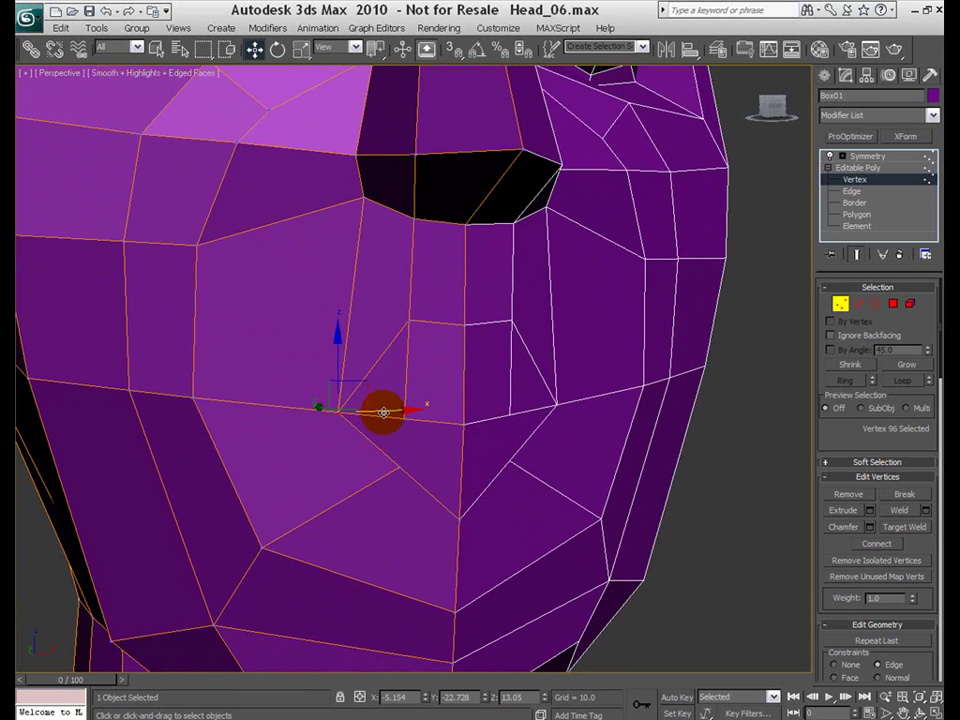
drag(384, 412, 343, 407)
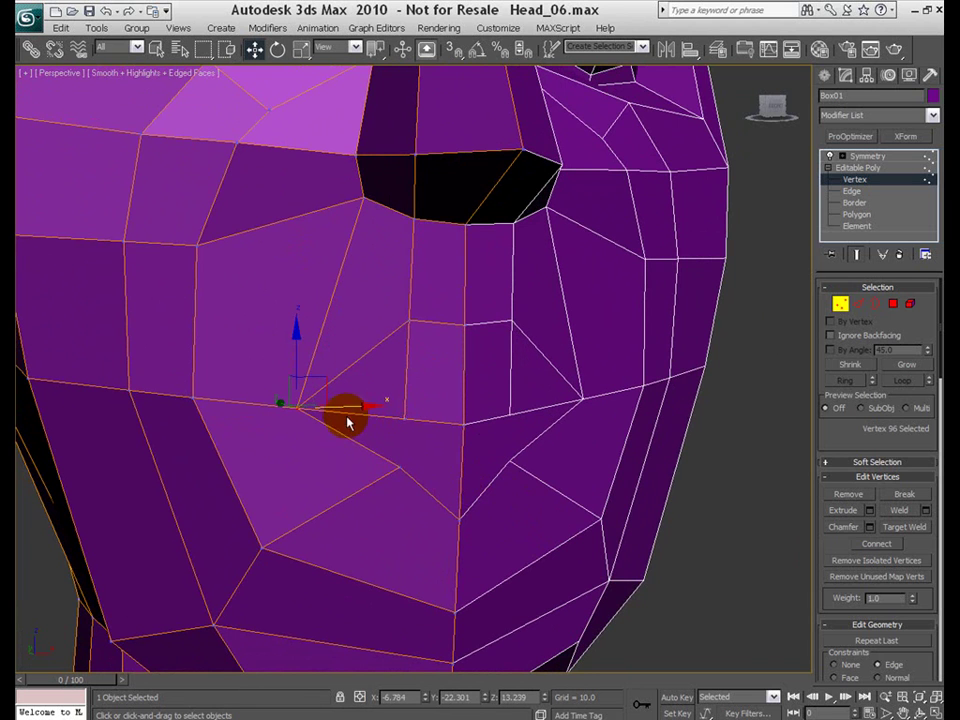
click(399, 466)
mouse_move(399, 466)
mouse_down()
mouse_move(420, 450)
mouse_move(396, 462)
mouse_move(414, 460)
mouse_up()
click(462, 325)
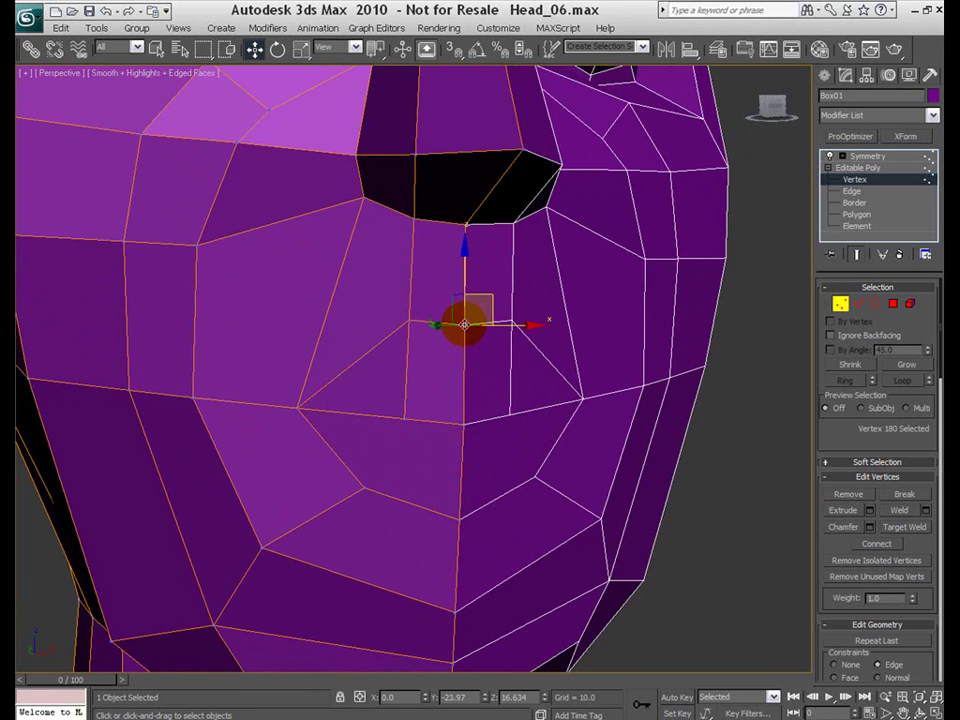
drag(465, 277, 455, 387)
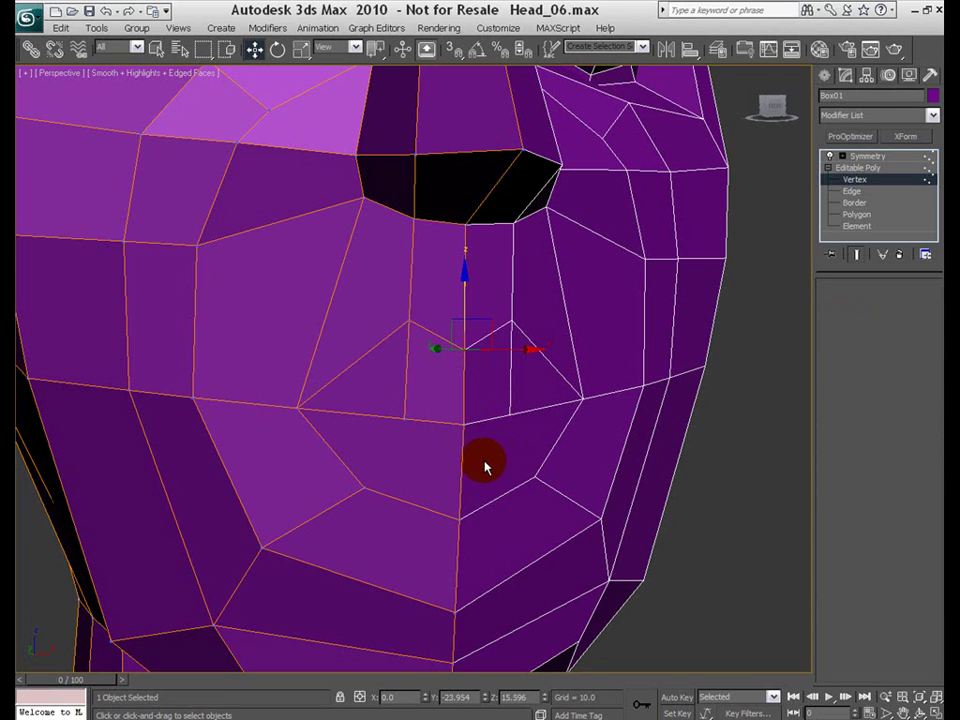
- Select the three lip polygons and delete them
key(4)
click(435, 415)
click(398, 410)
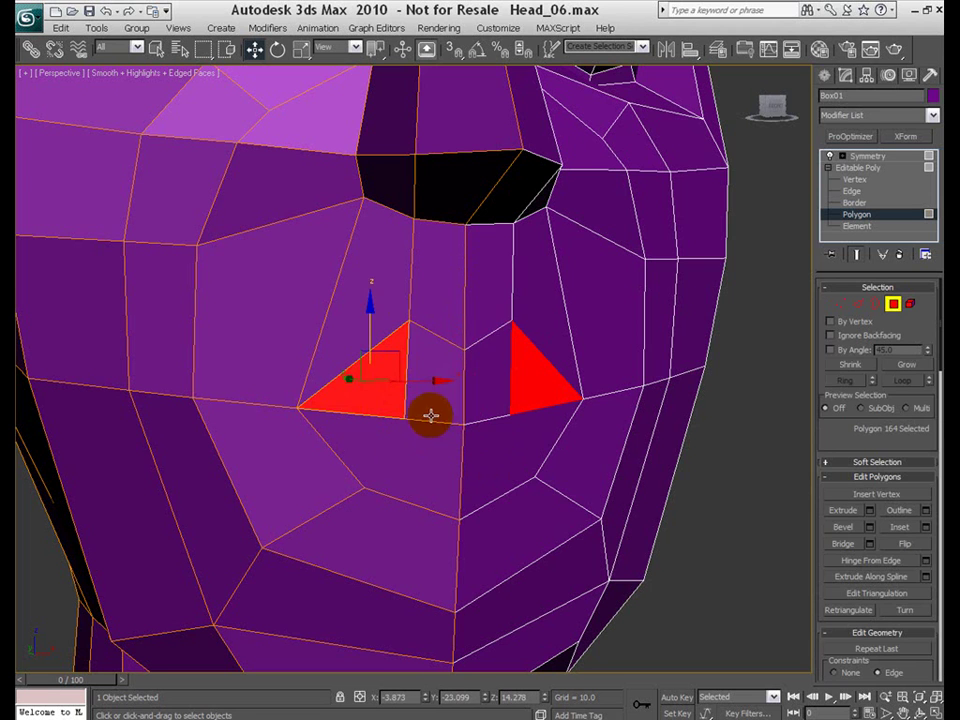
ctrl+click(433, 411)
ctrl+click(439, 452)
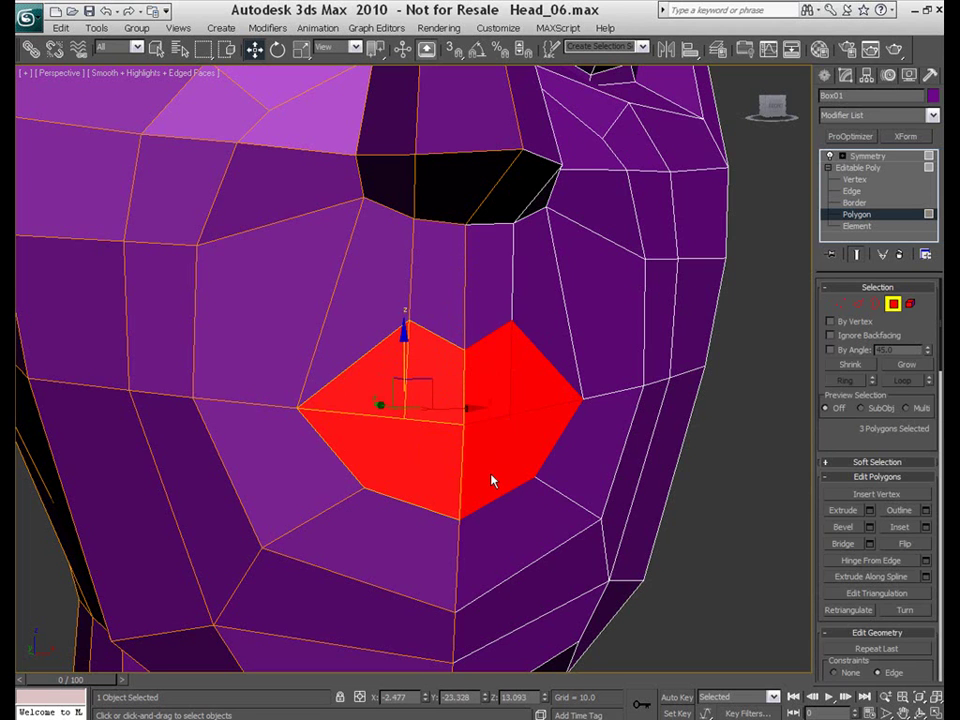
key(Delete)
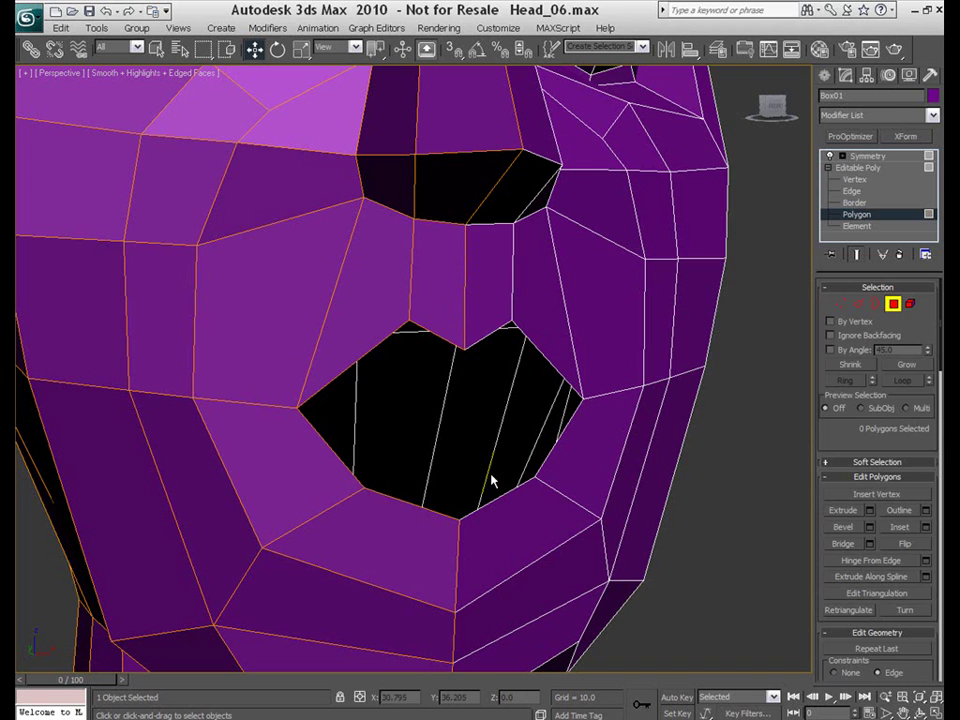
- Select the four upper- and lower-lip border edges of the mouth opening
key(2)
click(489, 481)
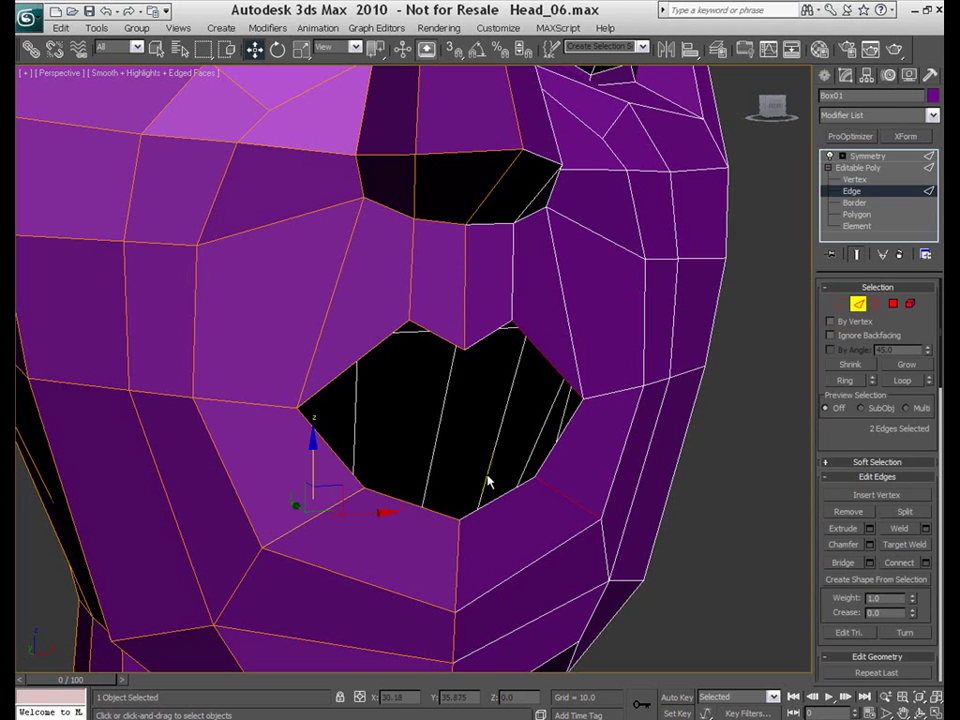
click(437, 338)
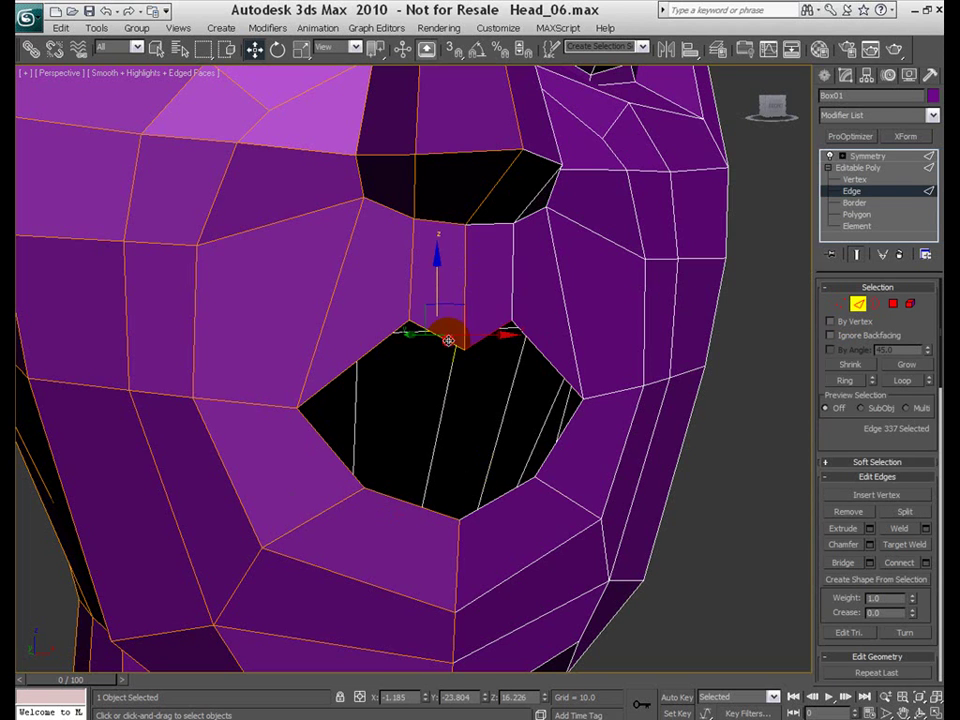
ctrl+click(370, 351)
ctrl+click(326, 441)
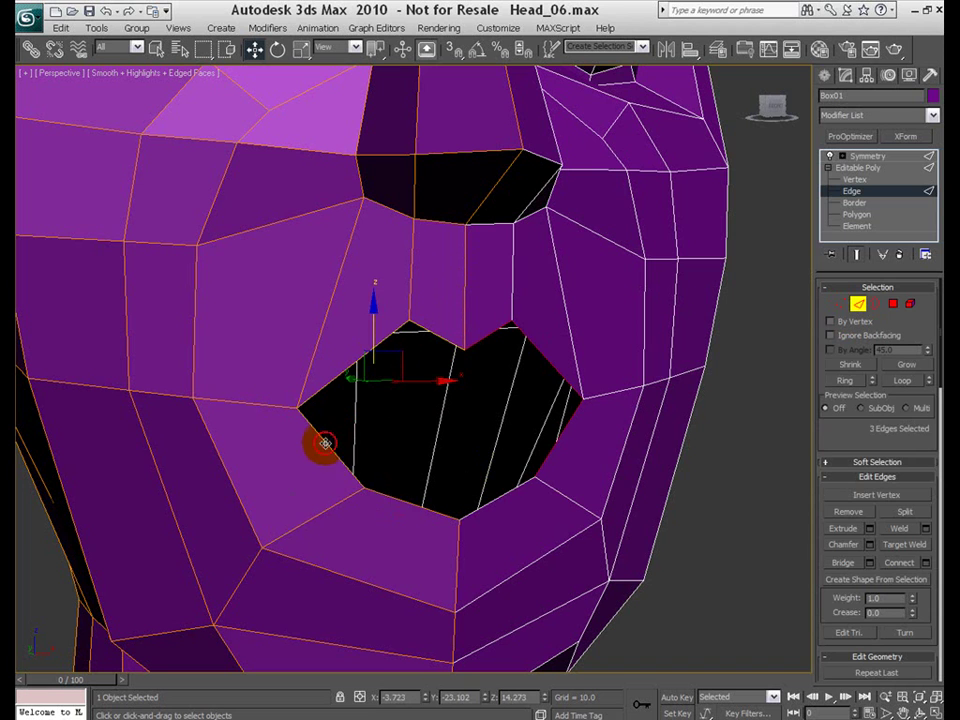
ctrl+click(408, 486)
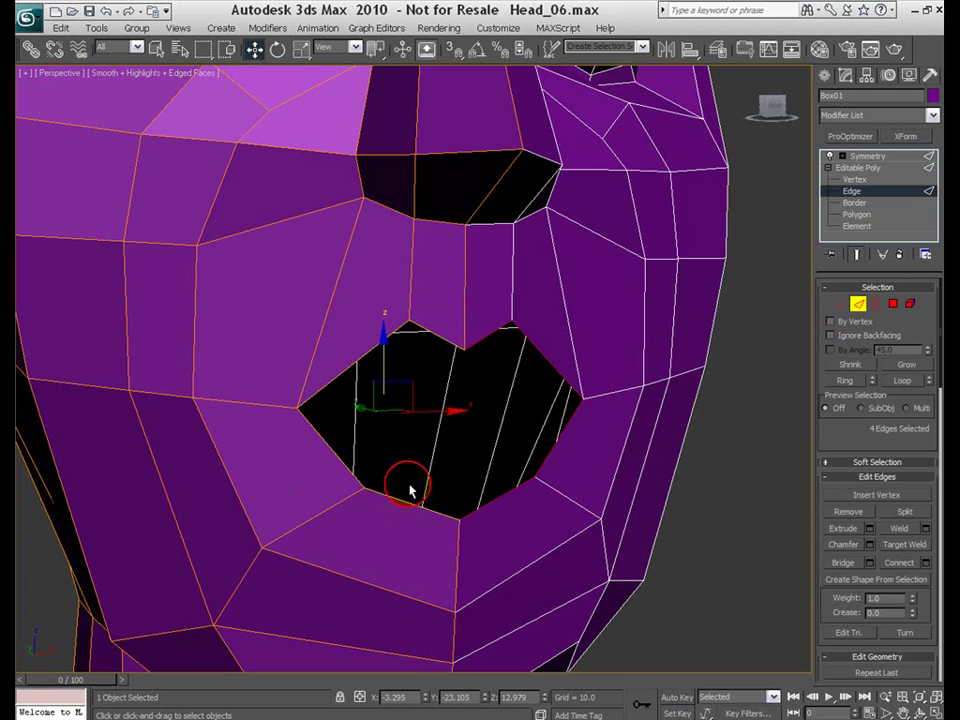
- Shift-scale the lip edges inward into new faces, then move them to narrow the opening
right_click(493, 462)
click(508, 512)
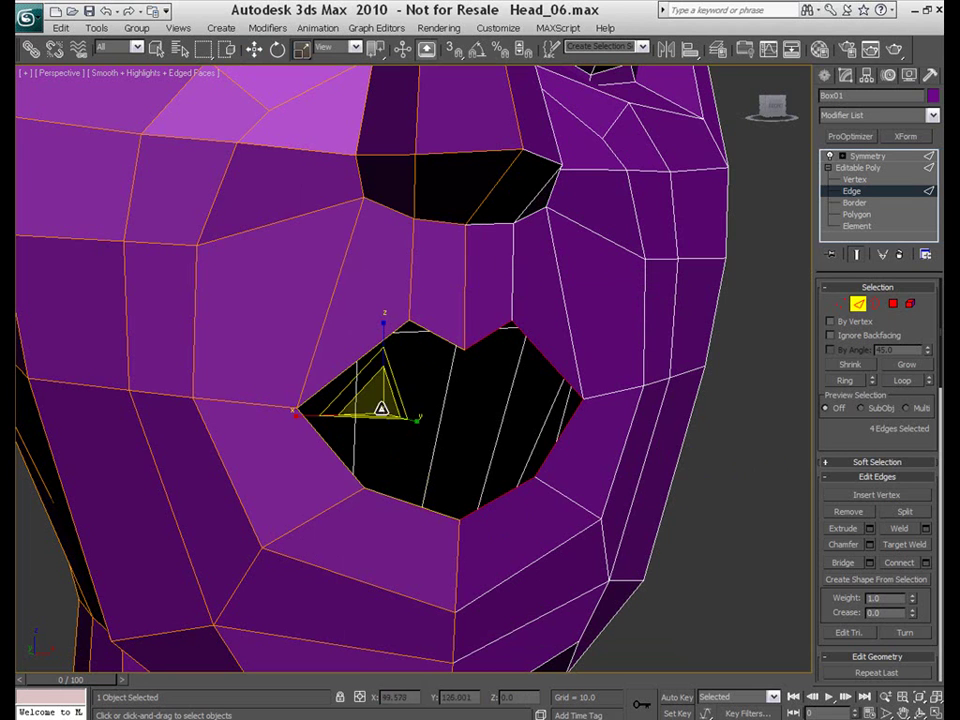
drag(378, 397, 392, 481)
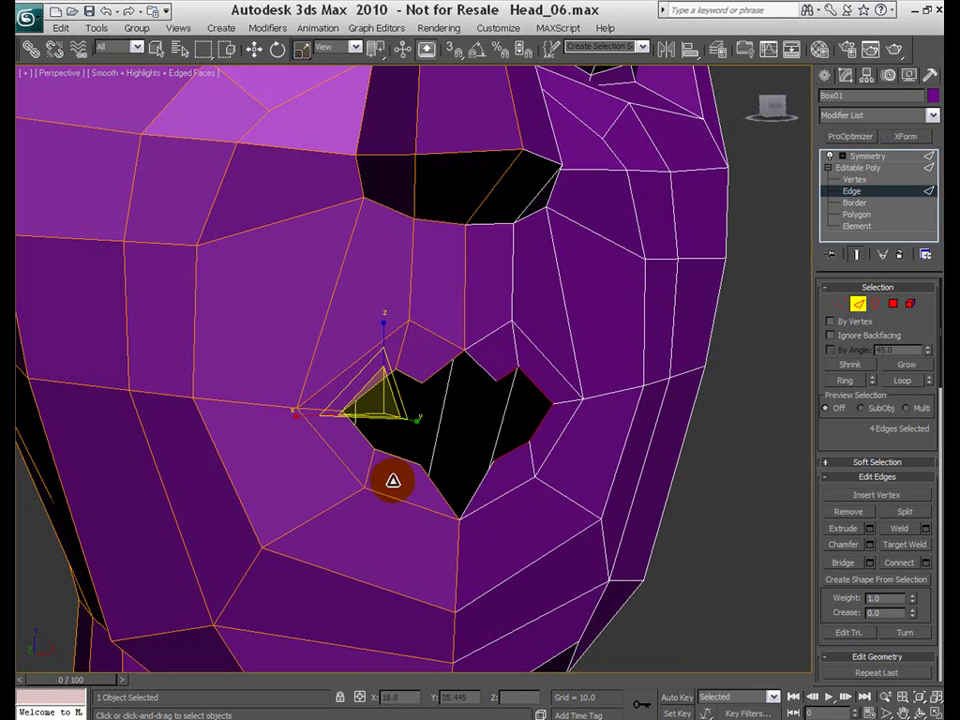
right_click(392, 481)
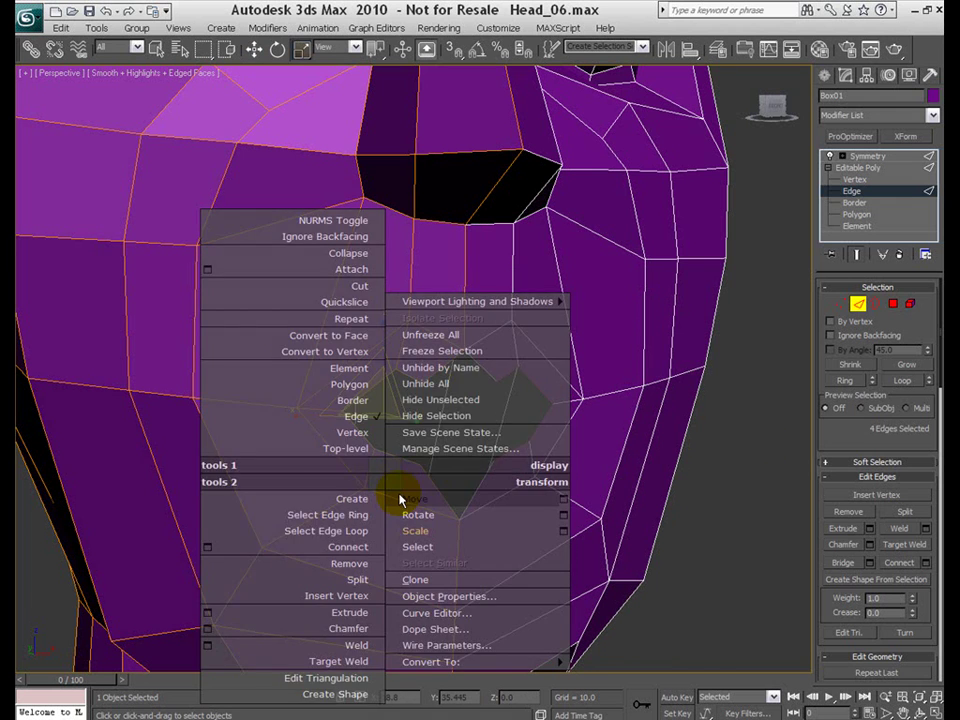
click(440, 494)
drag(445, 415, 471, 414)
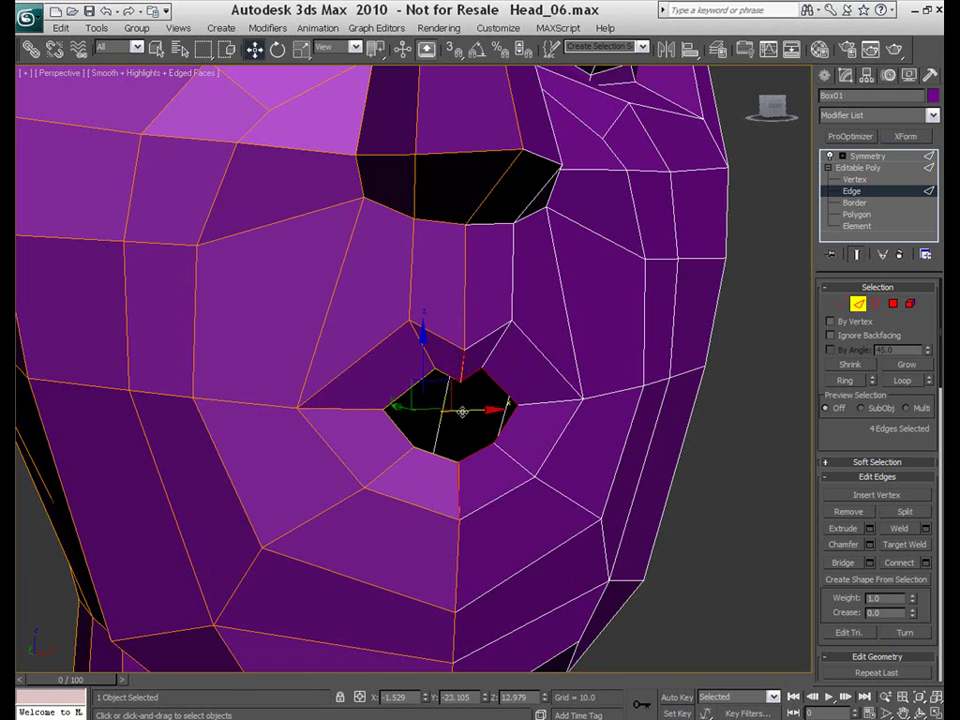
- Pull the mouth corner outward and adjust the upper- and lower-lip vertices into a lip shape
key(1)
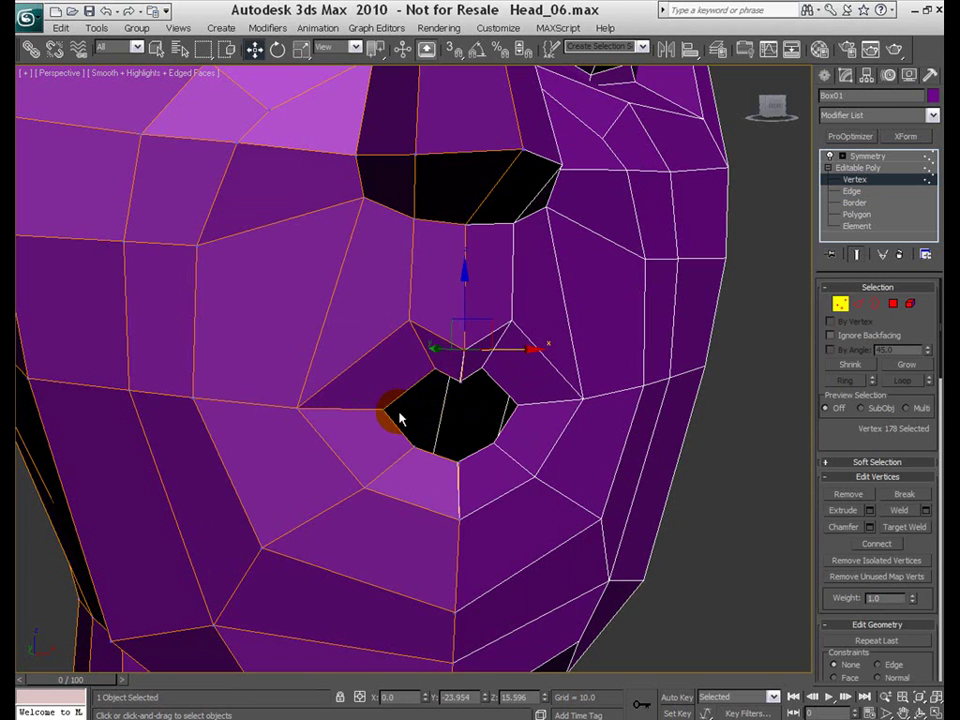
drag(387, 416, 416, 446)
click(430, 430)
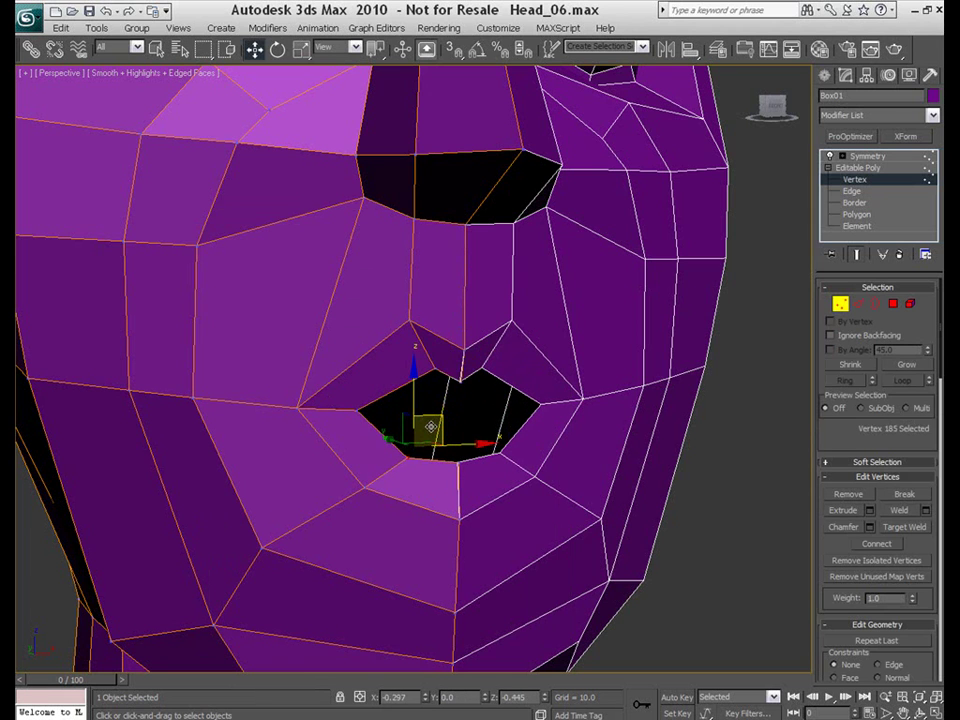
drag(433, 376, 411, 368)
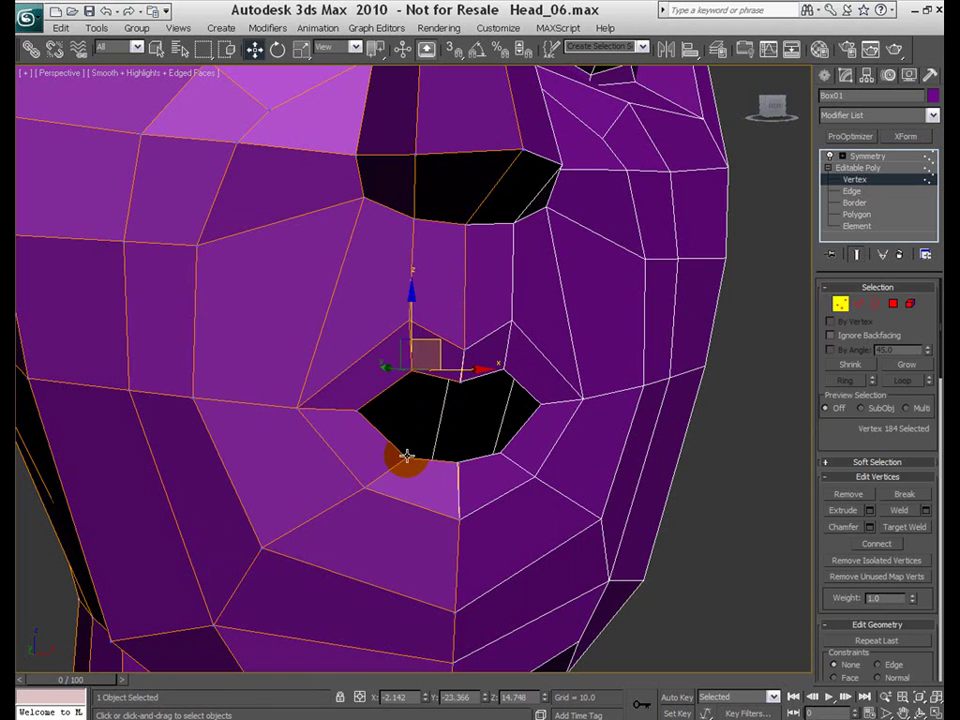
click(407, 457)
drag(422, 426, 410, 404)
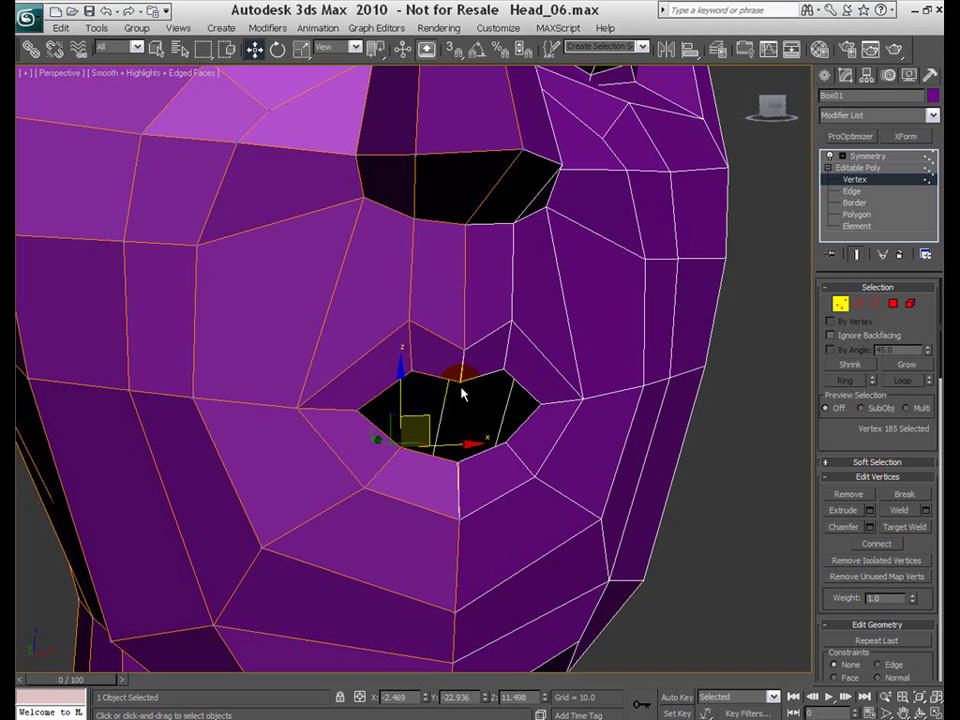
- Open Good_Head_Topology01.max from Recent Documents without saving, and select its head
click(28, 19)
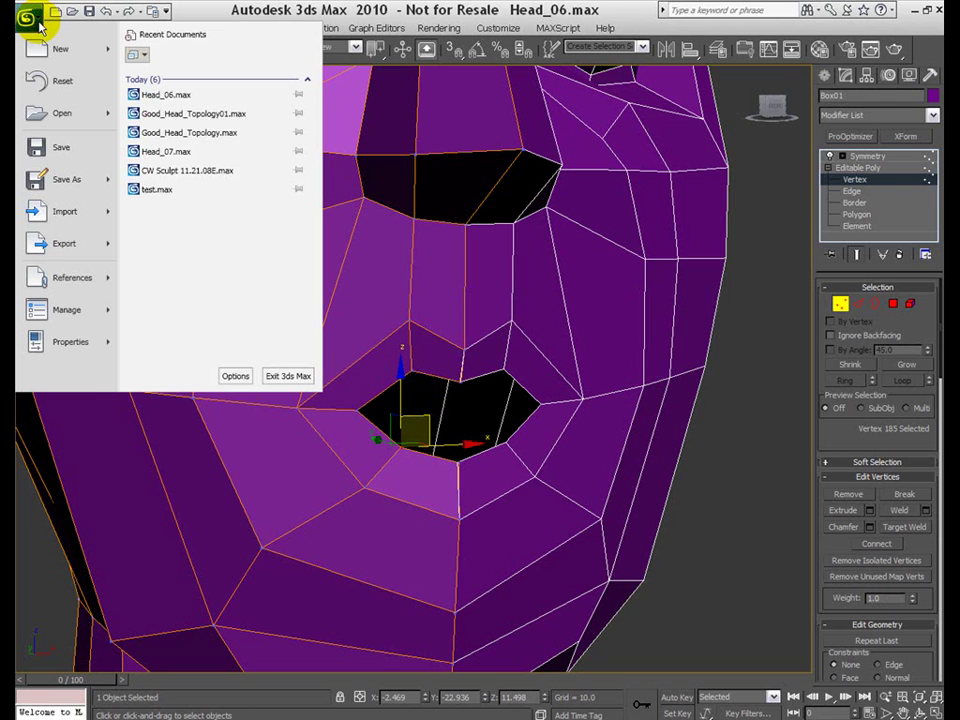
click(198, 115)
click(469, 414)
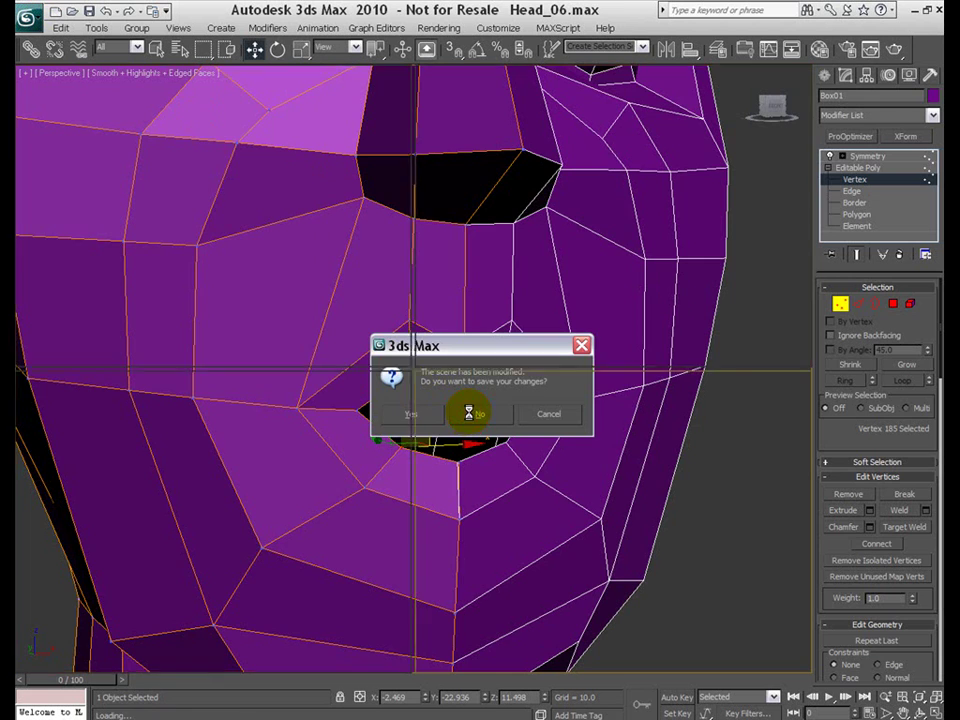
click(511, 460)
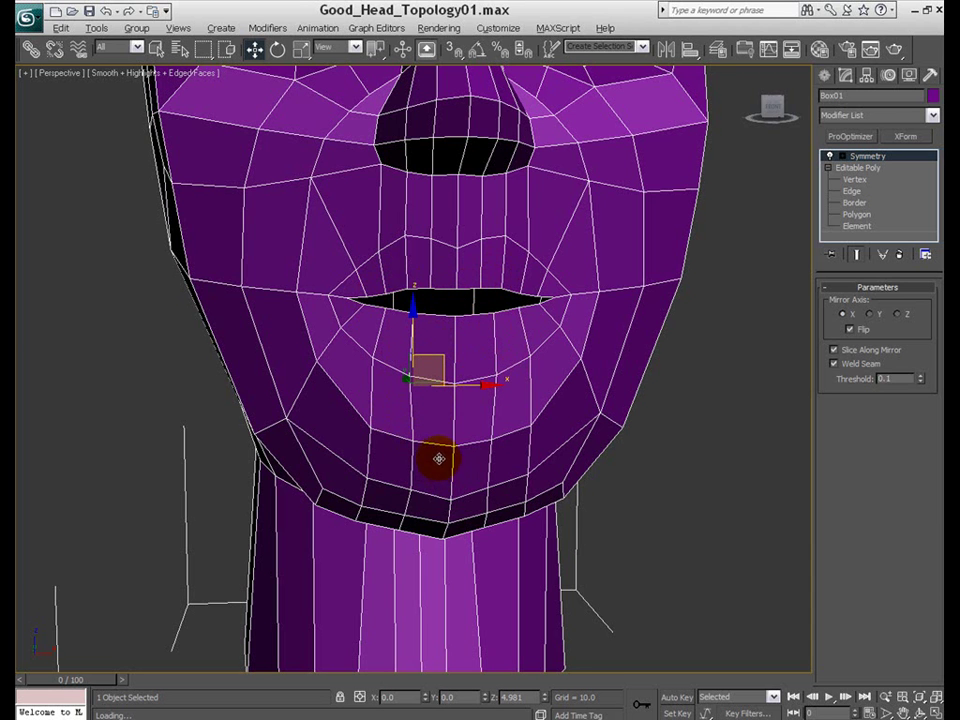
alt+middle_drag(439, 458, 440, 420)
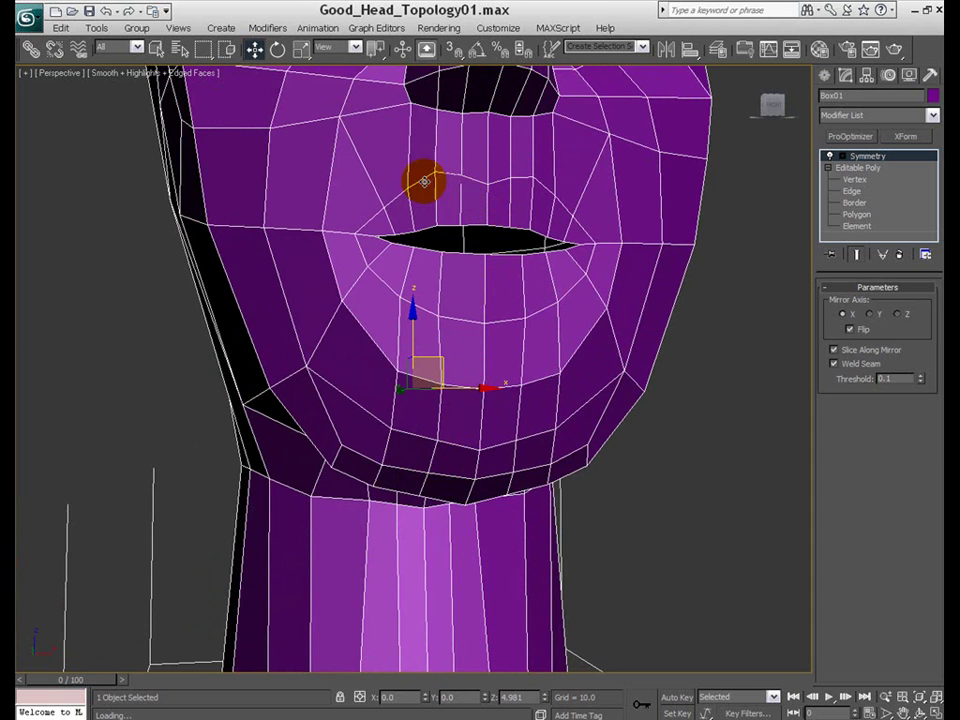
middle_drag(425, 181, 481, 305)
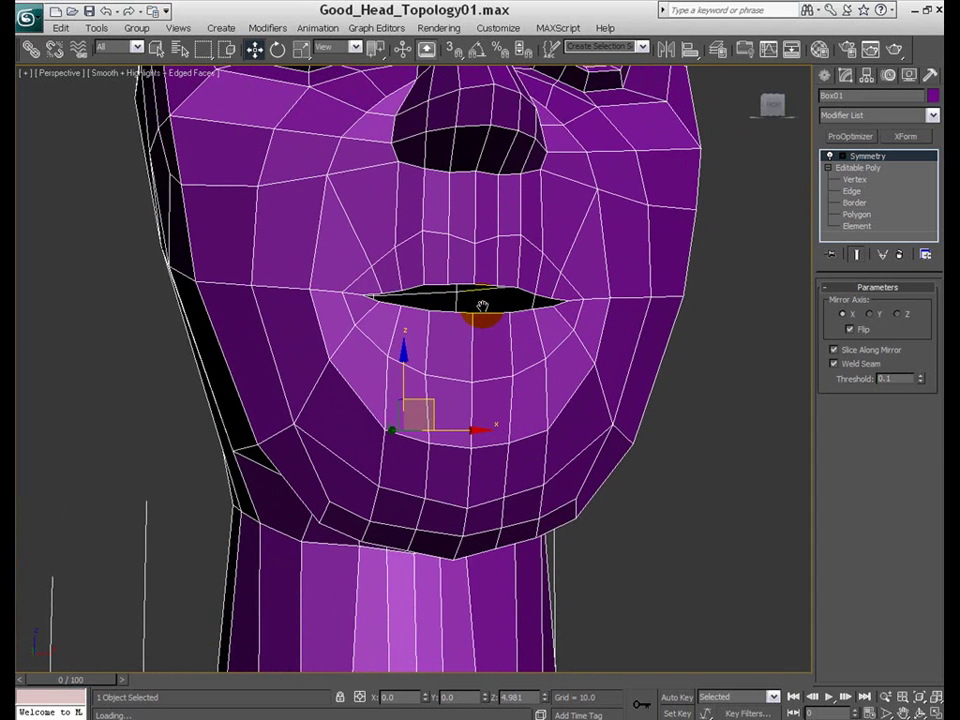